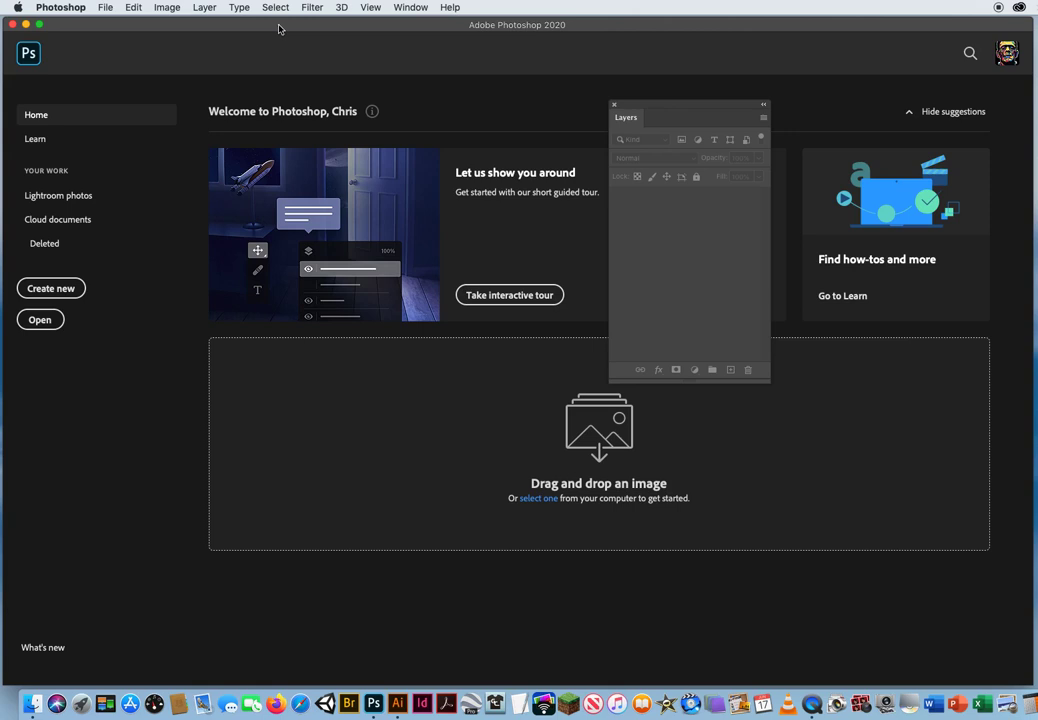
Open 6 ContentAwareCoverArt.jpg from the 10.2 Content Aware Scaling folder via File > Open
click(106, 8)
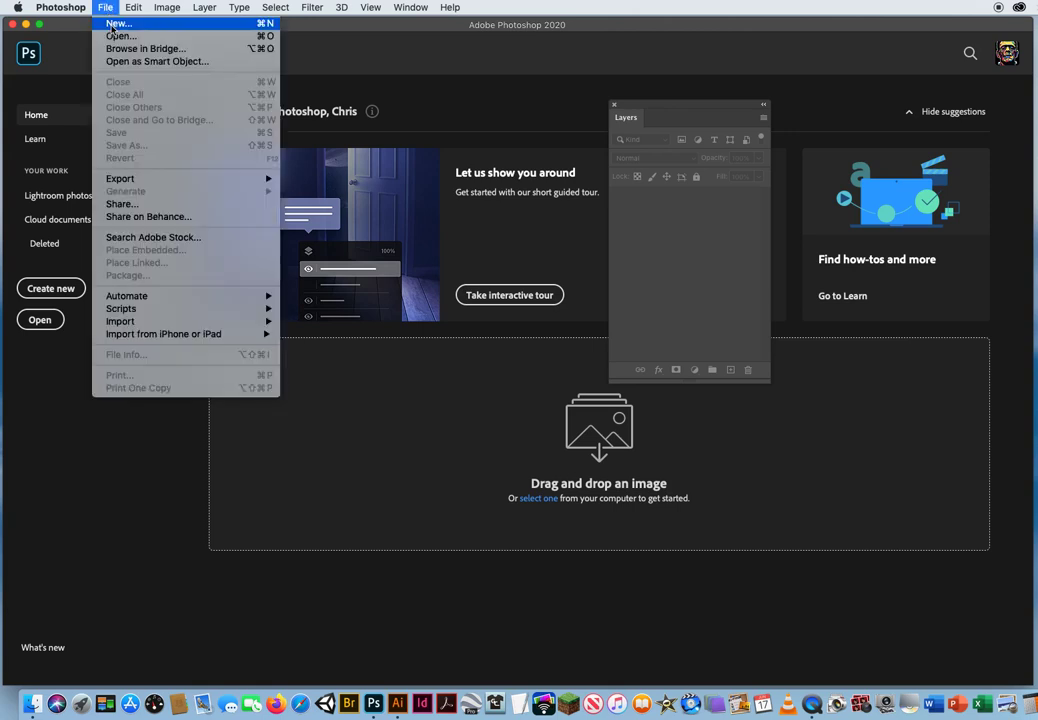
click(480, 206)
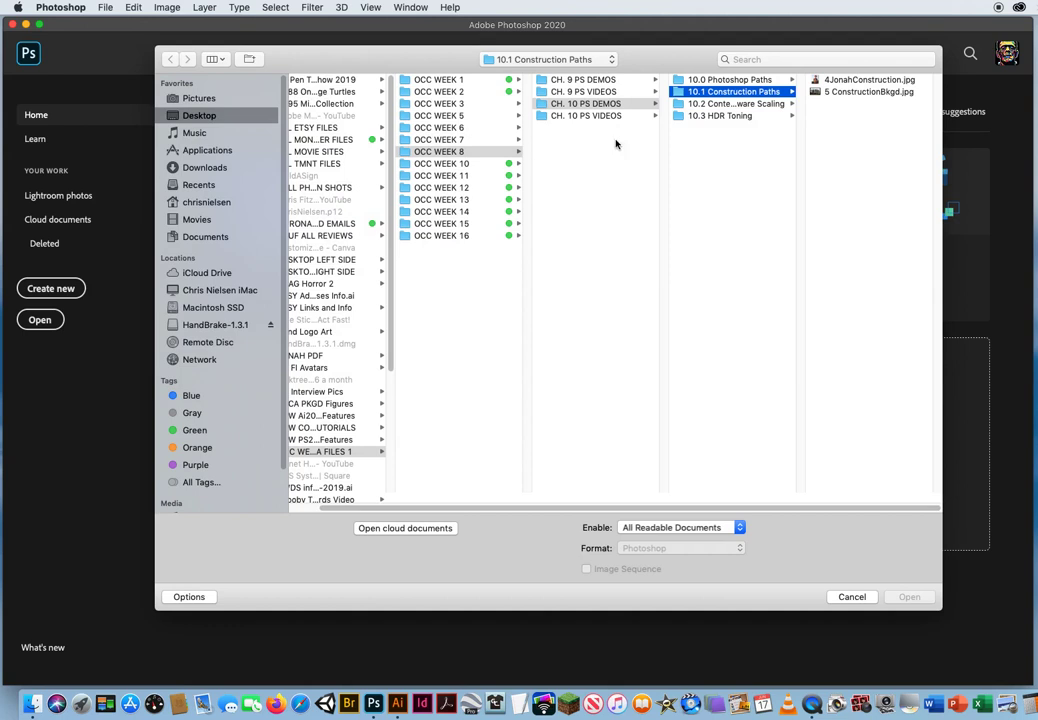
click(702, 104)
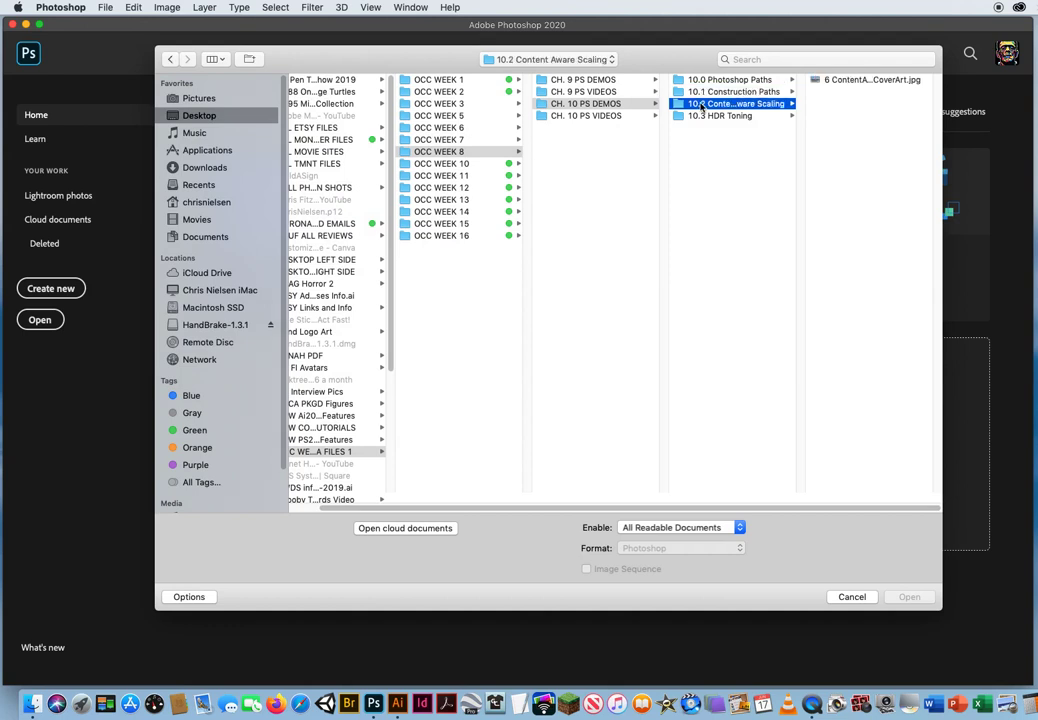
key(Right)
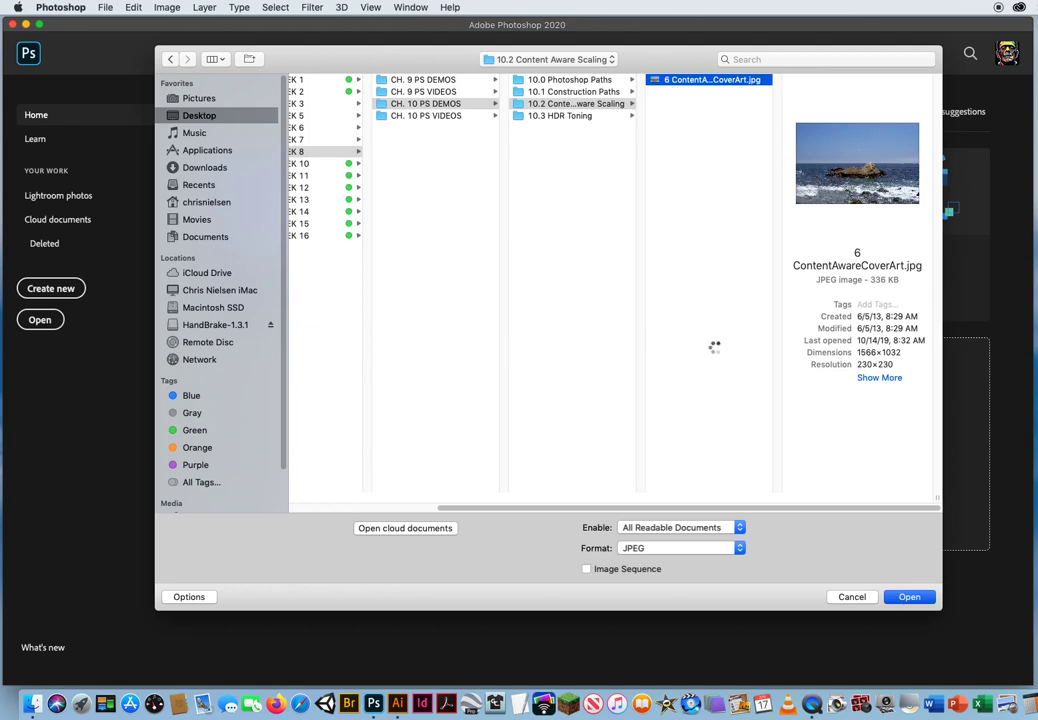
key(Return)
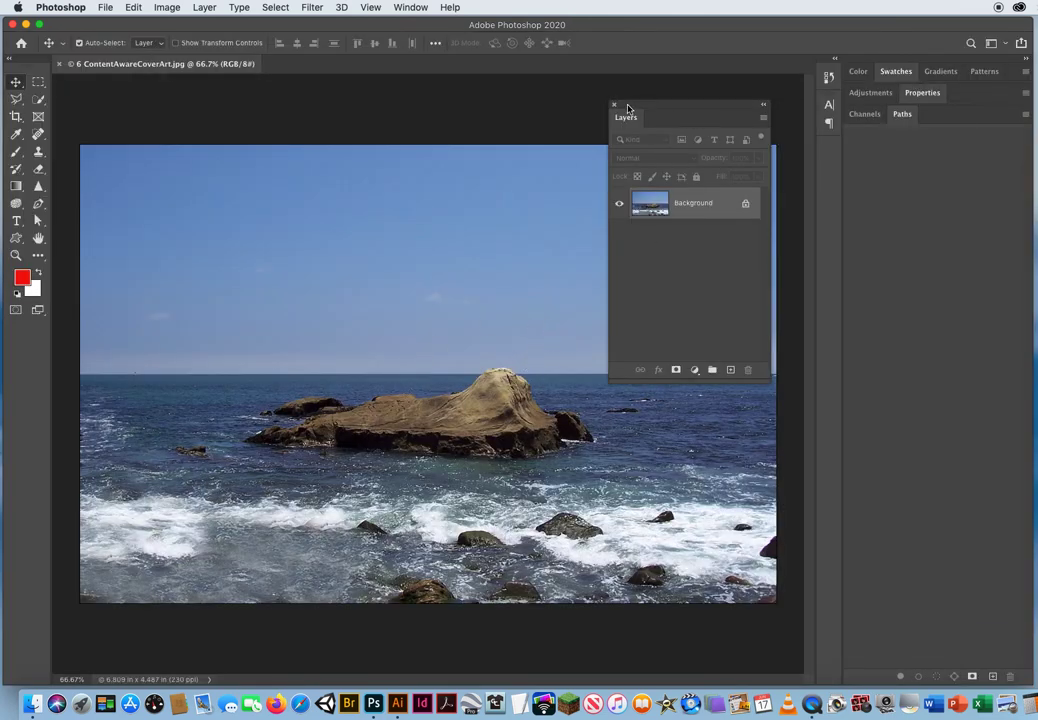
Reset colours to default black and white, then return to the Move tool and reposition the Layers panel
drag(628, 108, 773, 116)
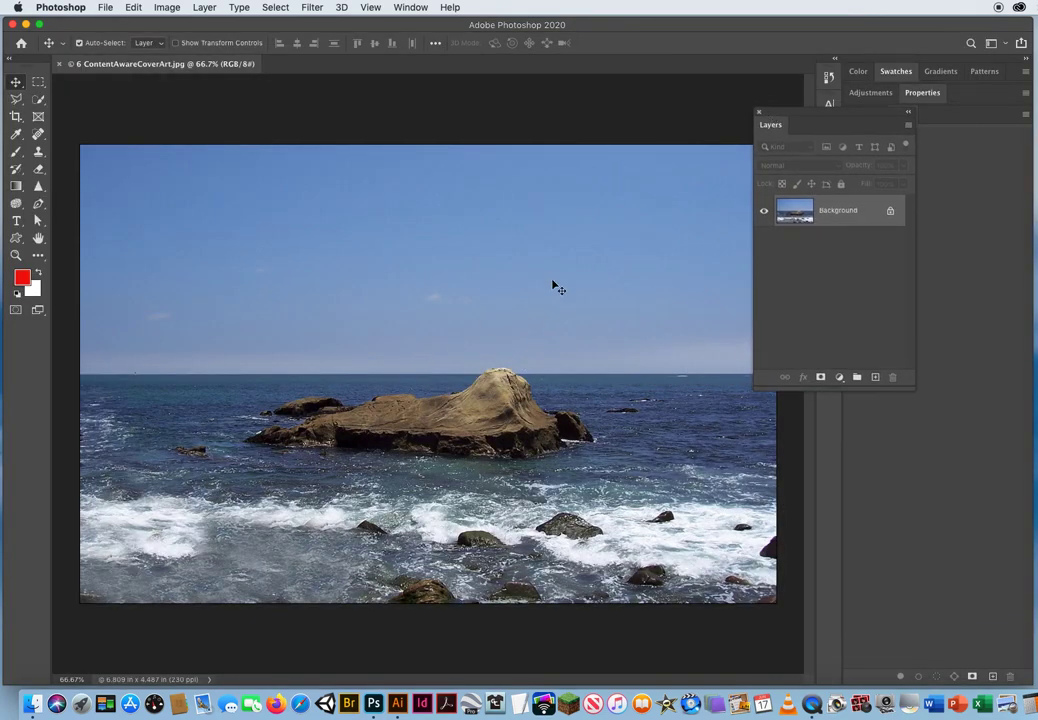
click(17, 292)
click(16, 256)
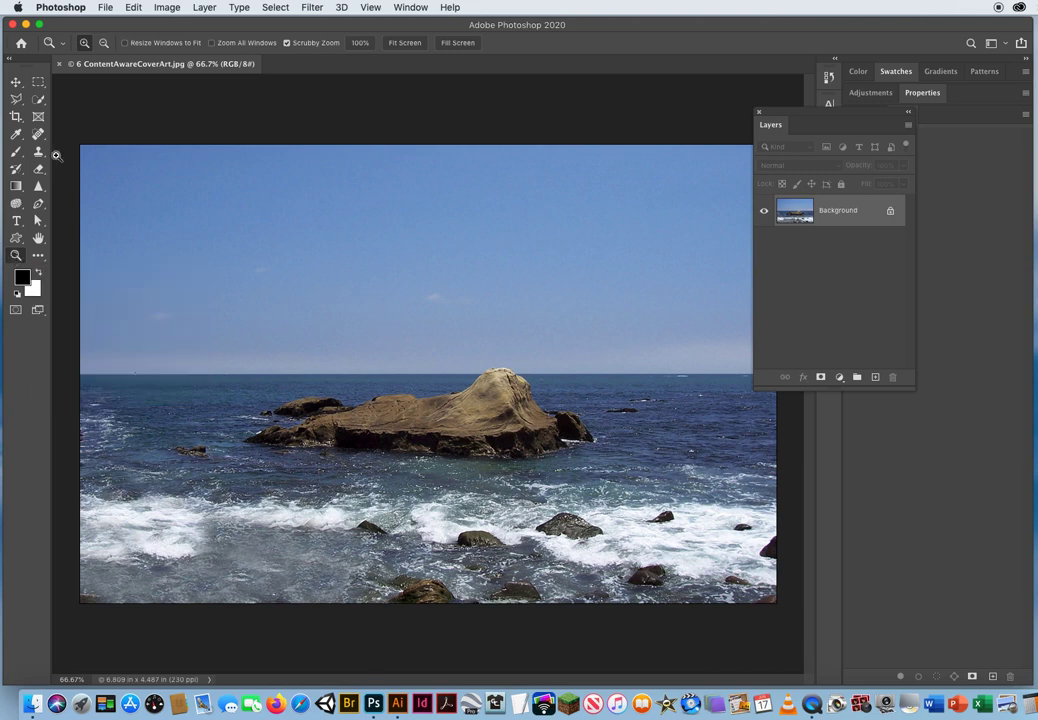
click(16, 82)
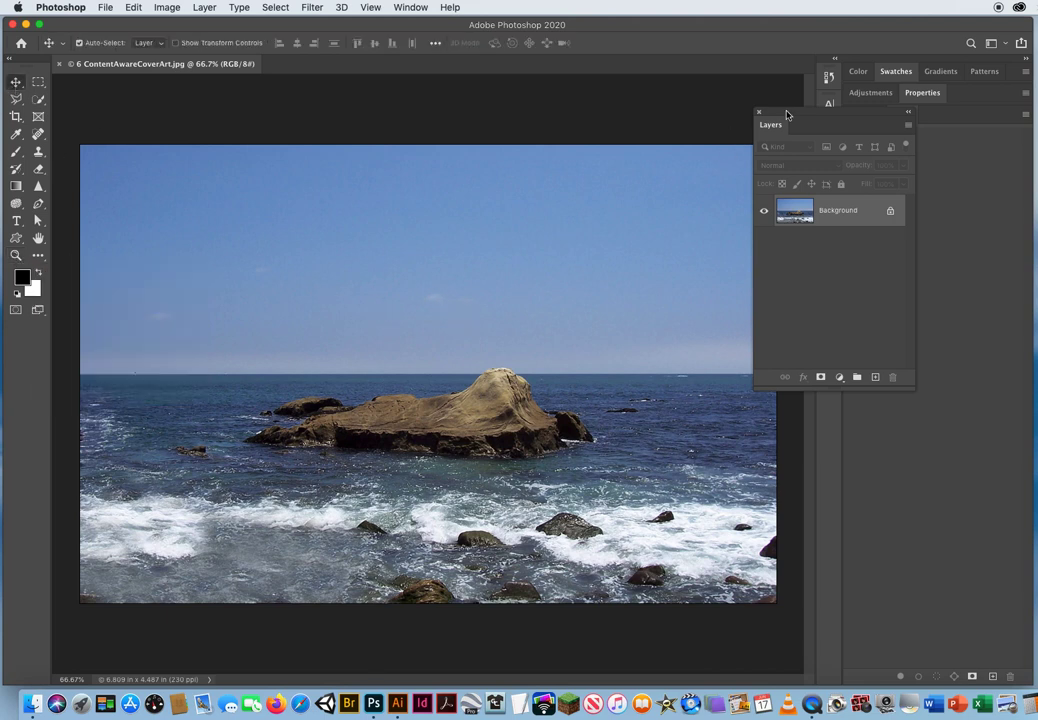
drag(769, 113, 615, 109)
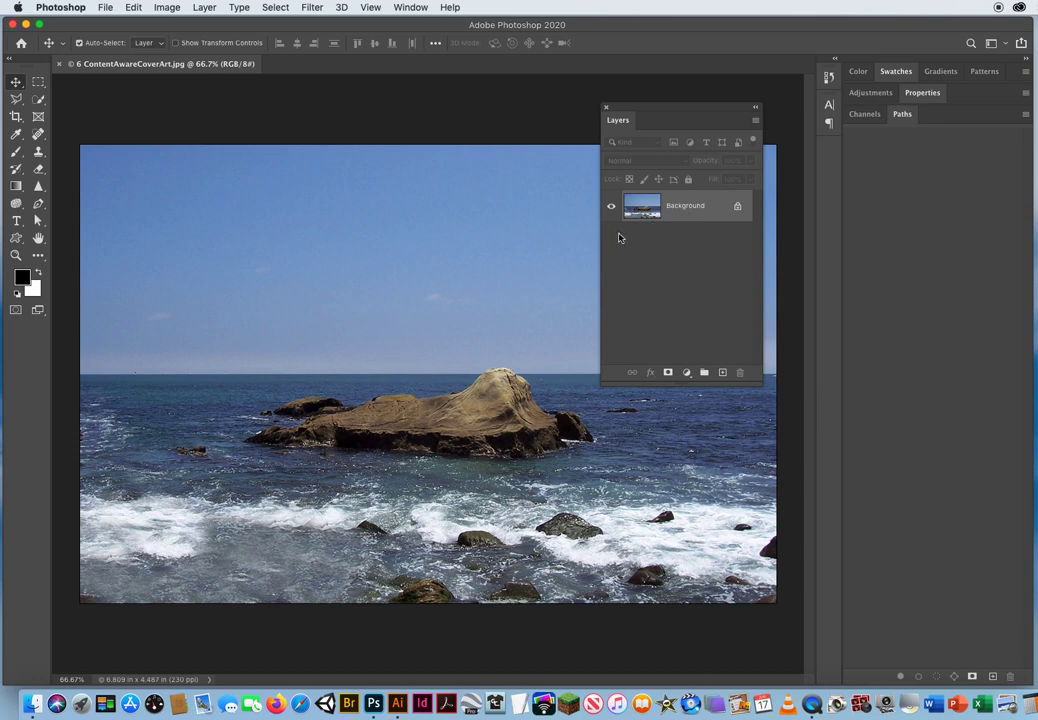
Convert the locked Background into a normal layer named 'Rock'
double_click(683, 207)
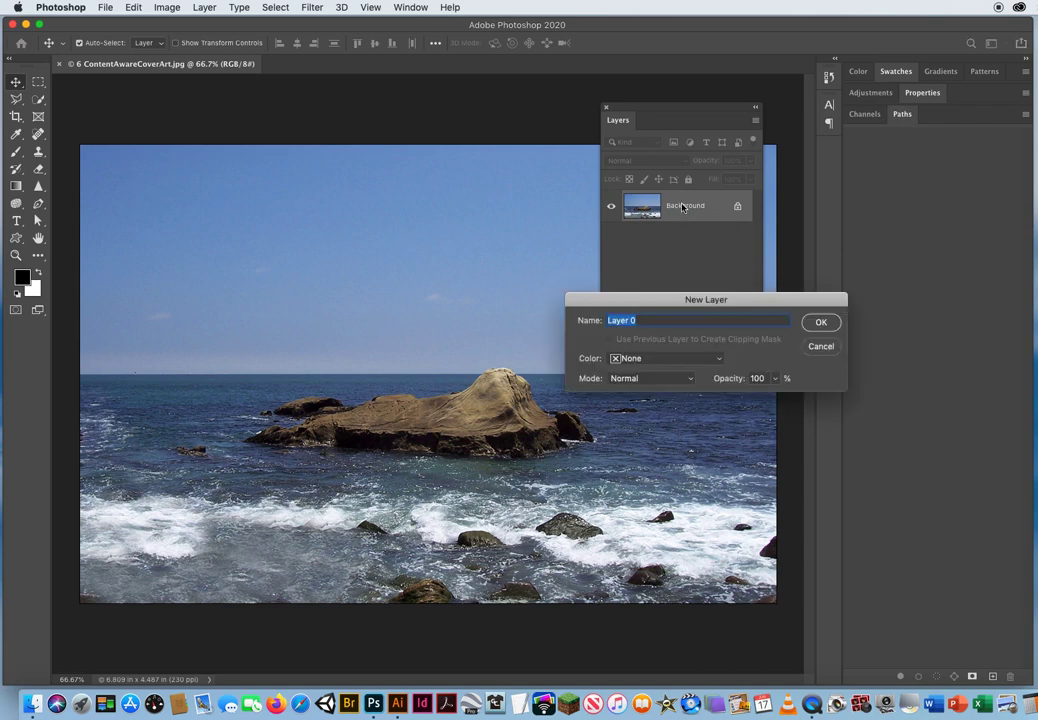
text(Rock)
key(Return)
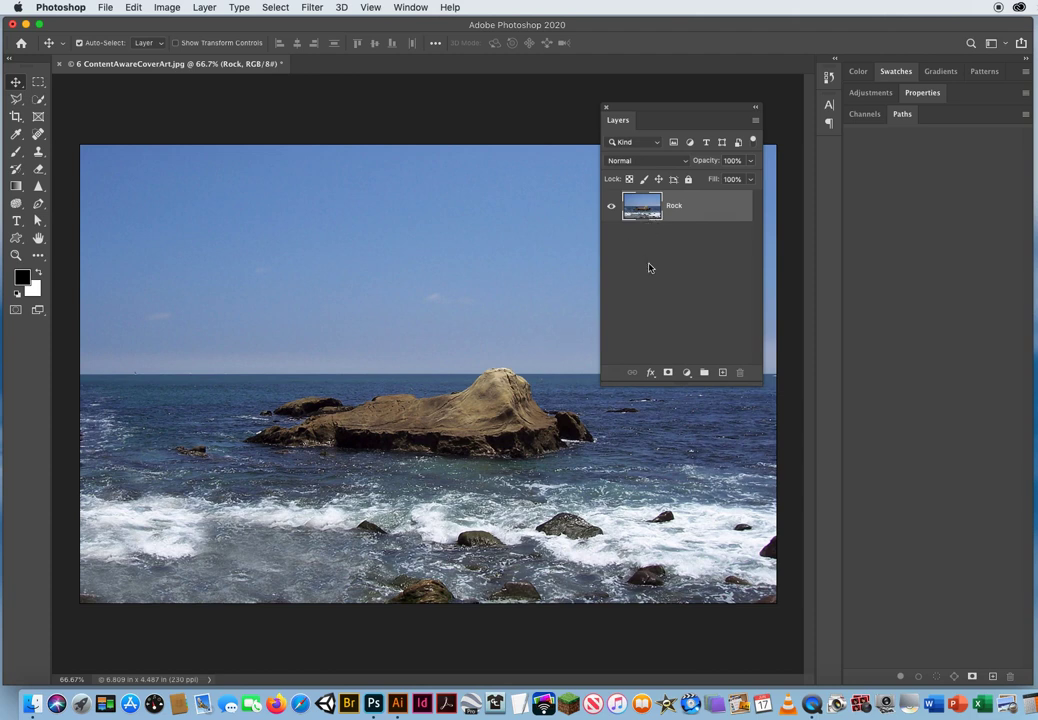
Free-transform the Rock layer, dragging its left edge inward to test plain scaling
drag(620, 118, 735, 105)
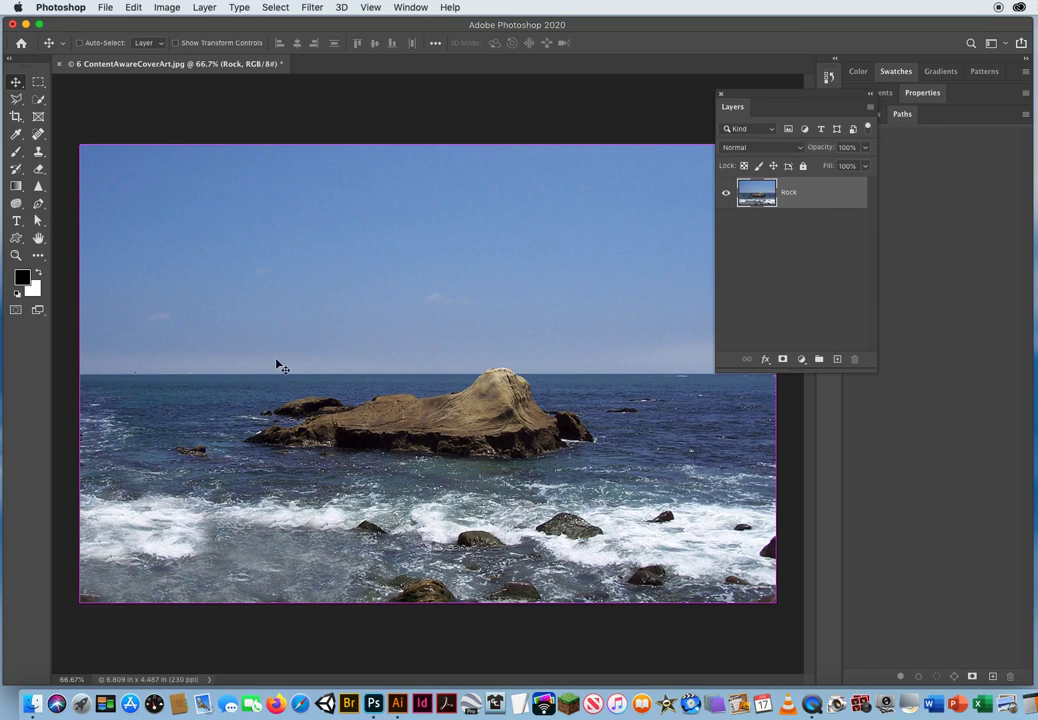
key(ctrl+t)
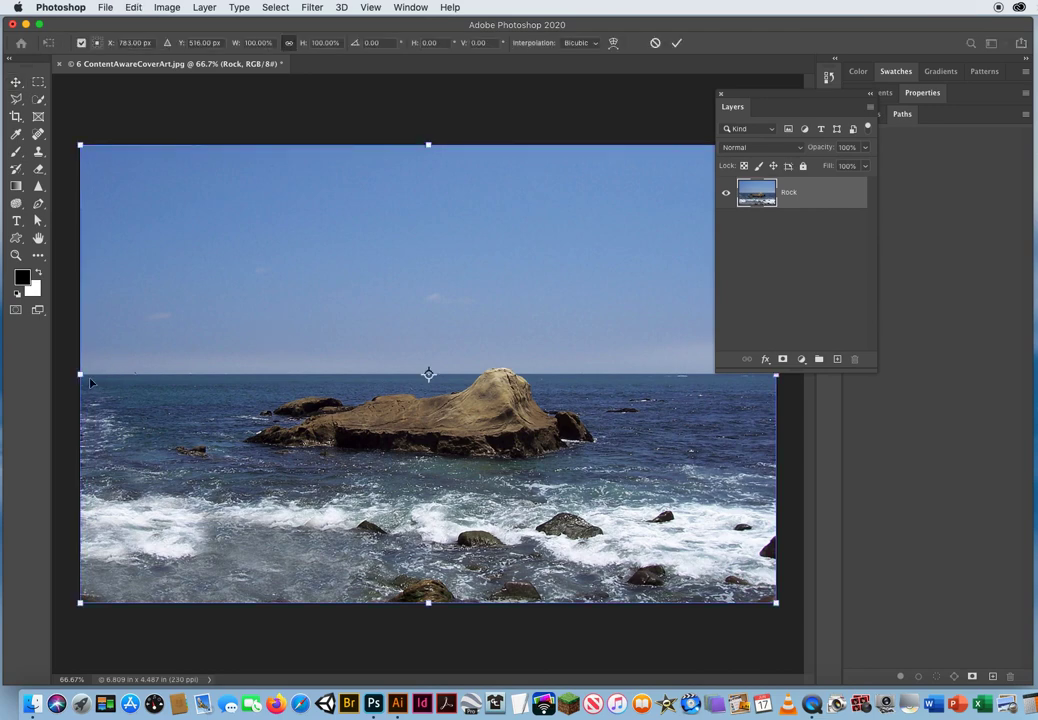
drag(81, 374, 187, 368)
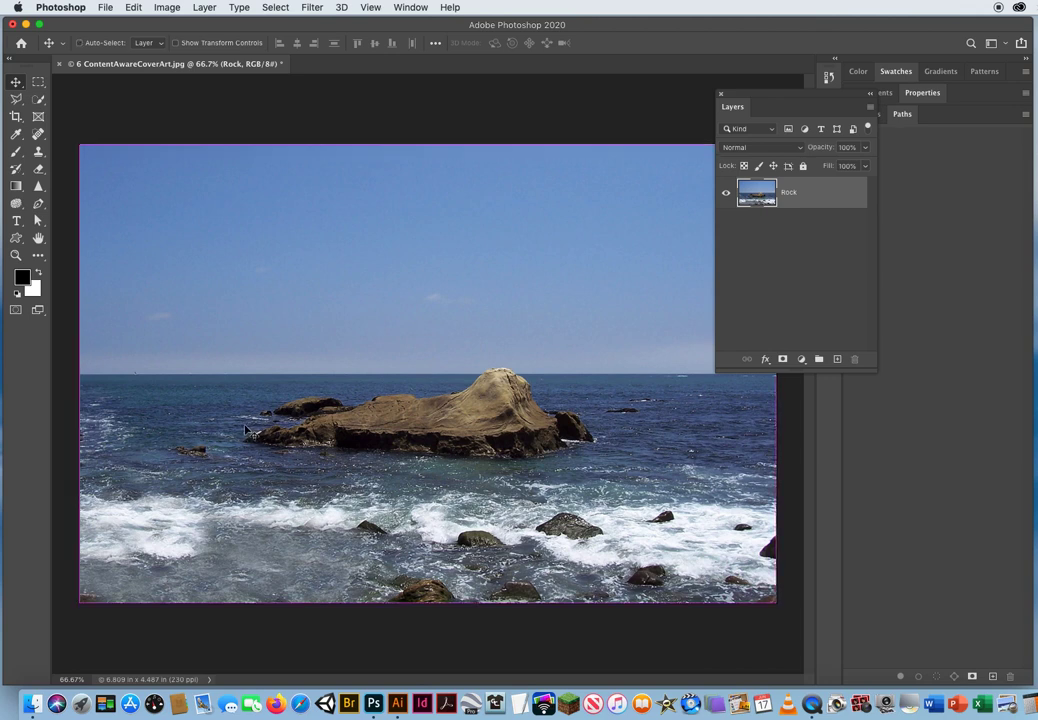
key(super+t)
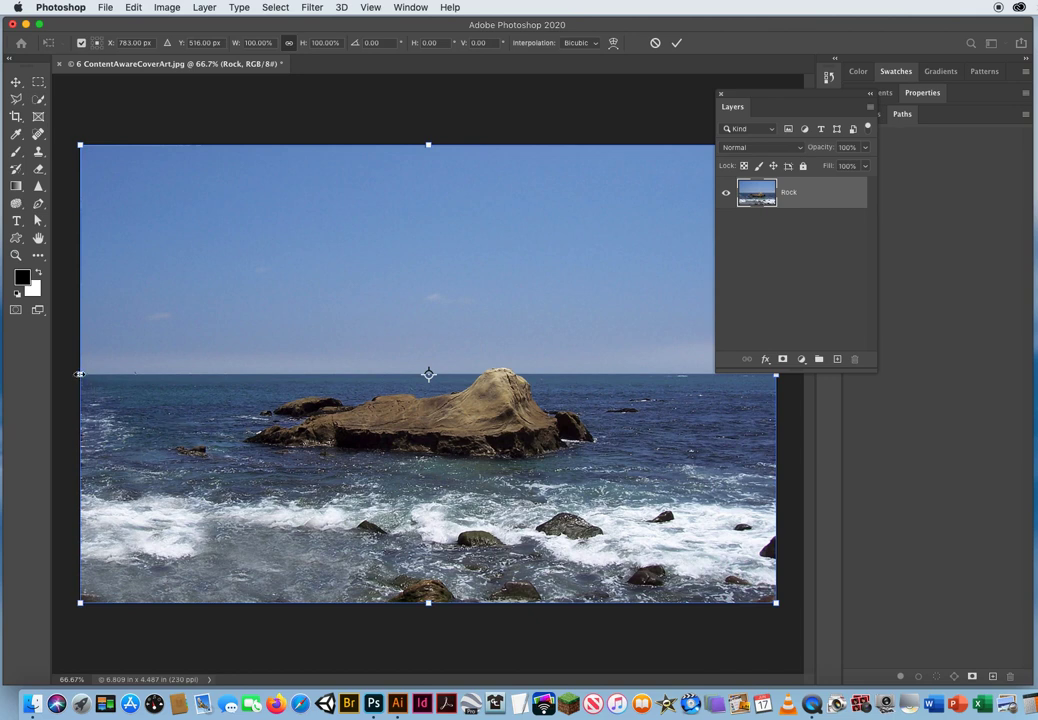
drag(80, 374, 465, 378)
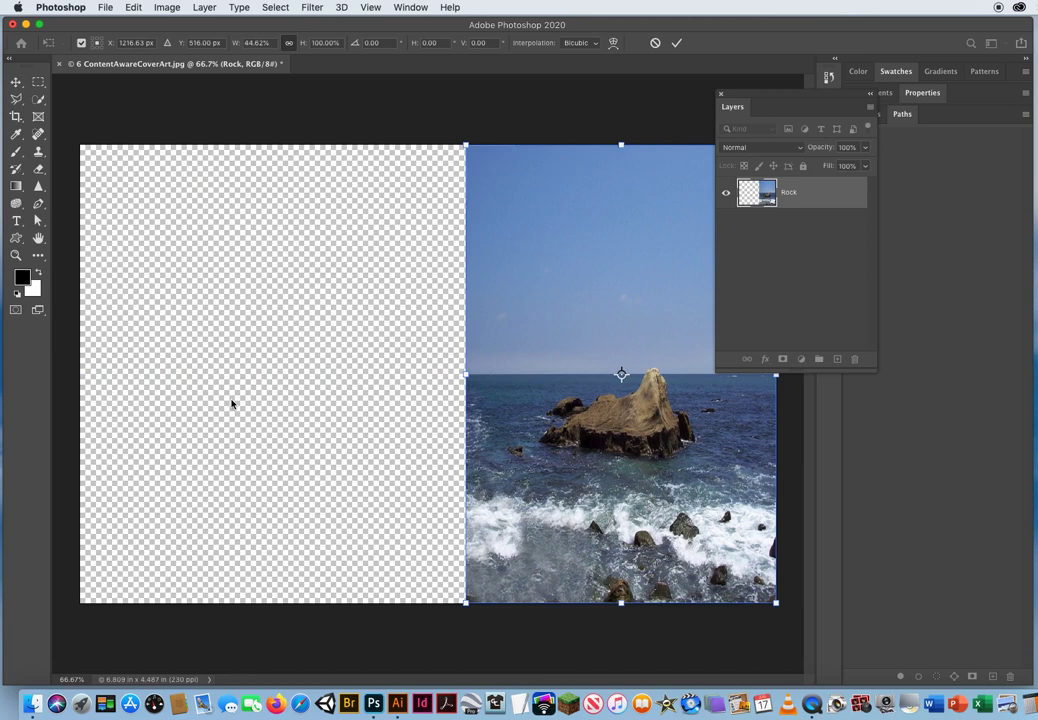
key(Escape)
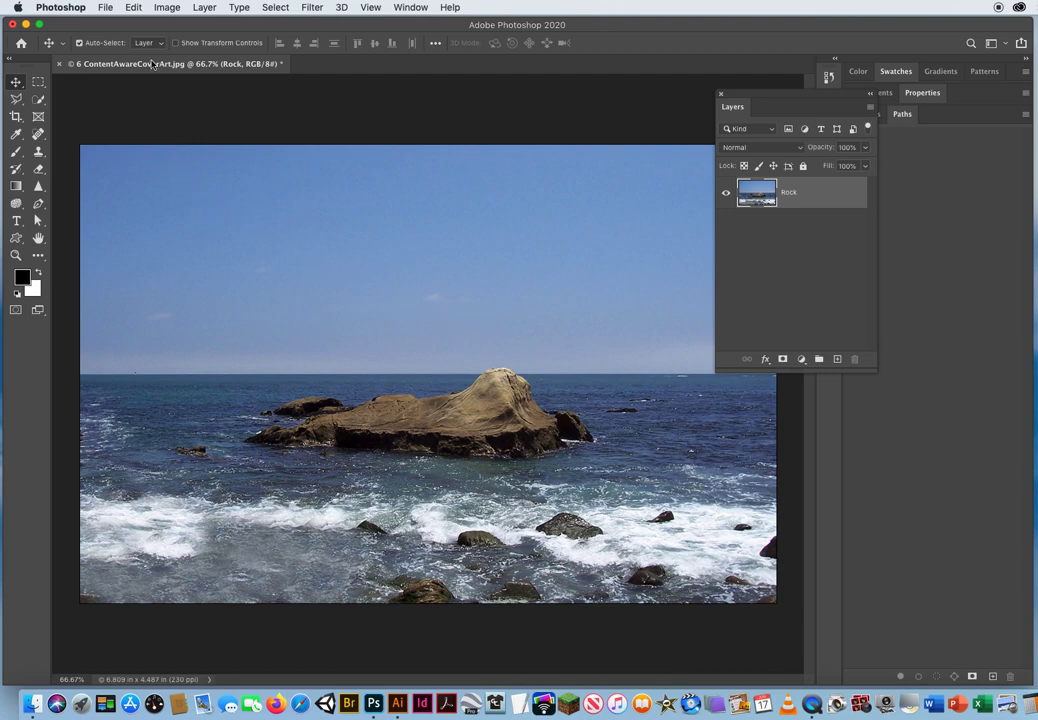
click(133, 8)
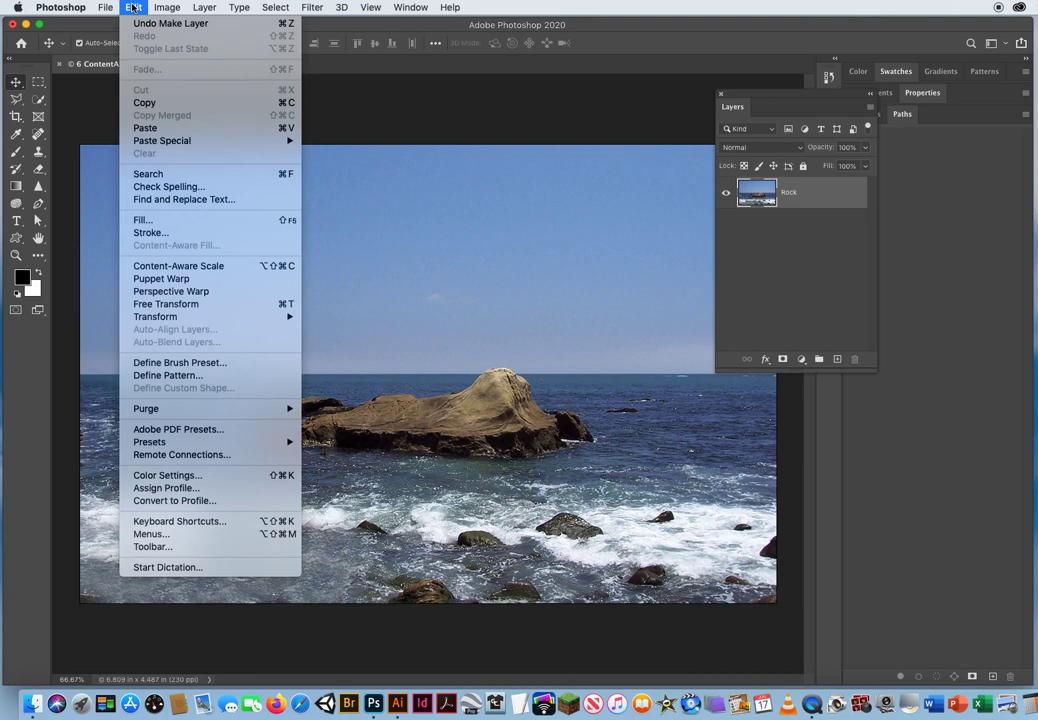
click(203, 267)
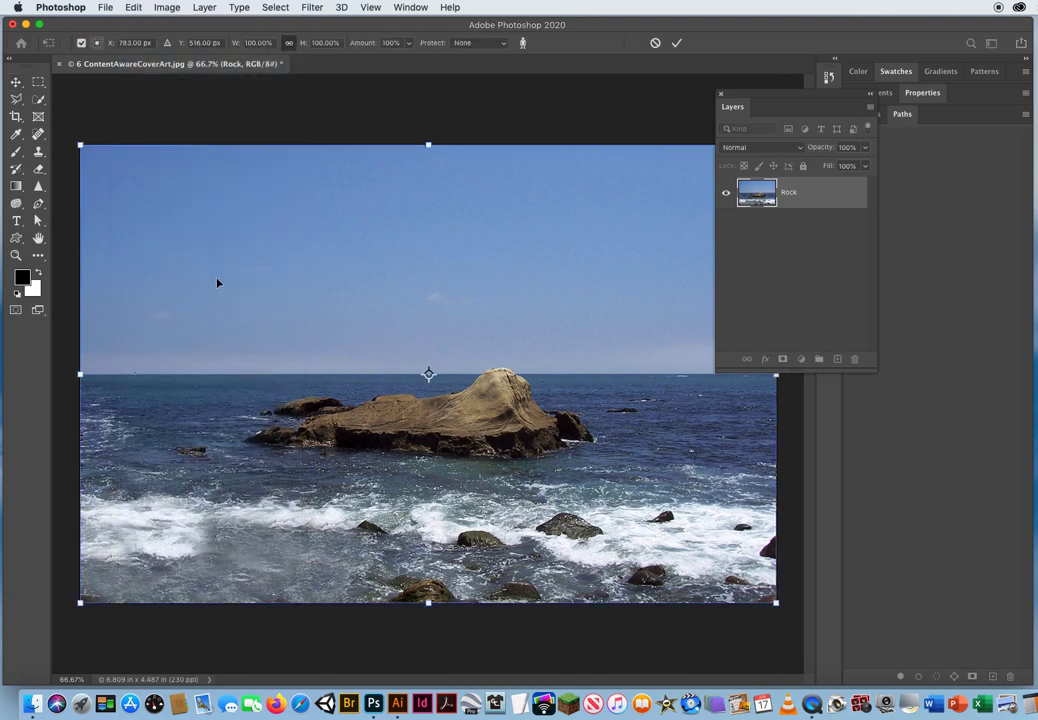
drag(81, 375, 232, 391)
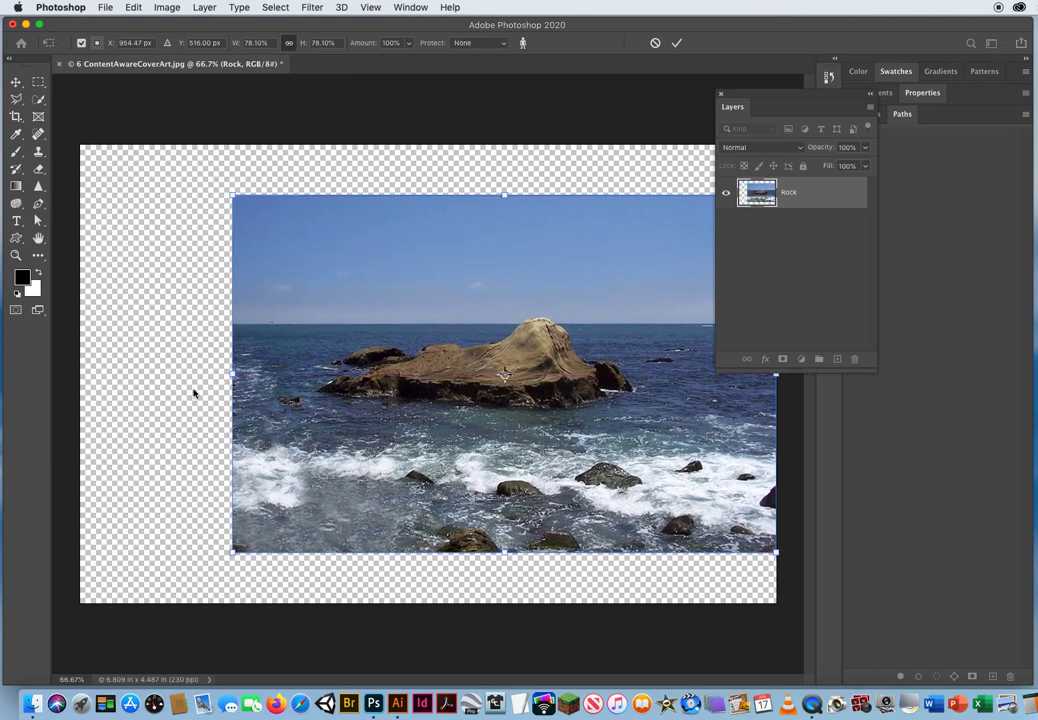
key(Escape)
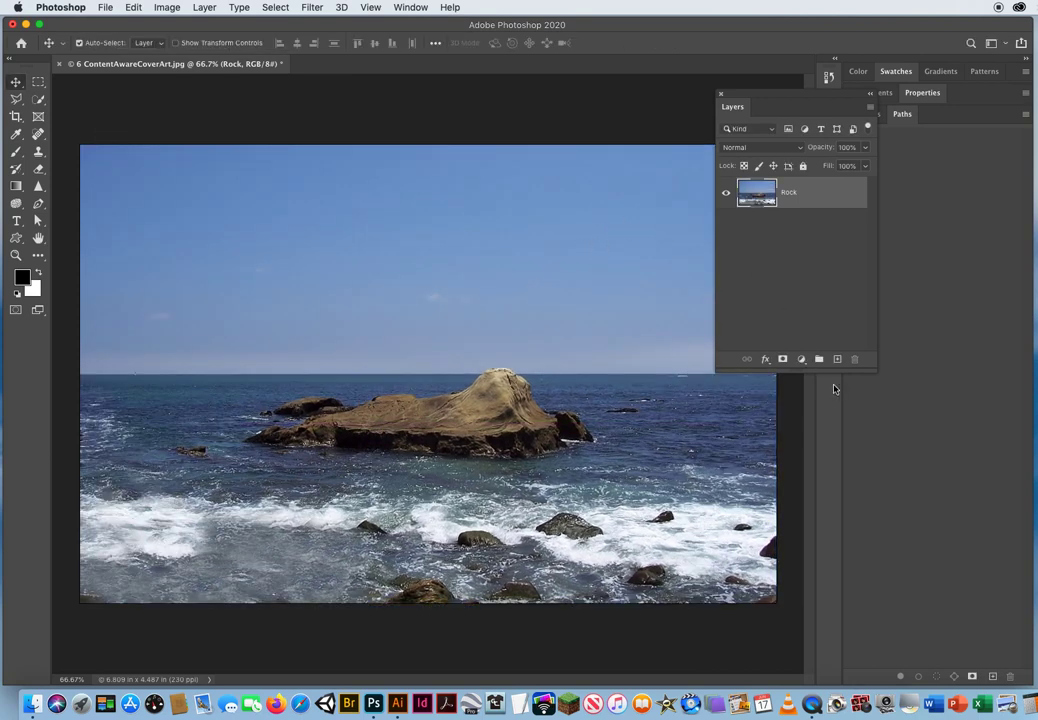
Content-aware squeeze both sides to about 63% width, then cancel with Escape to restore full width
drag(736, 94, 783, 99)
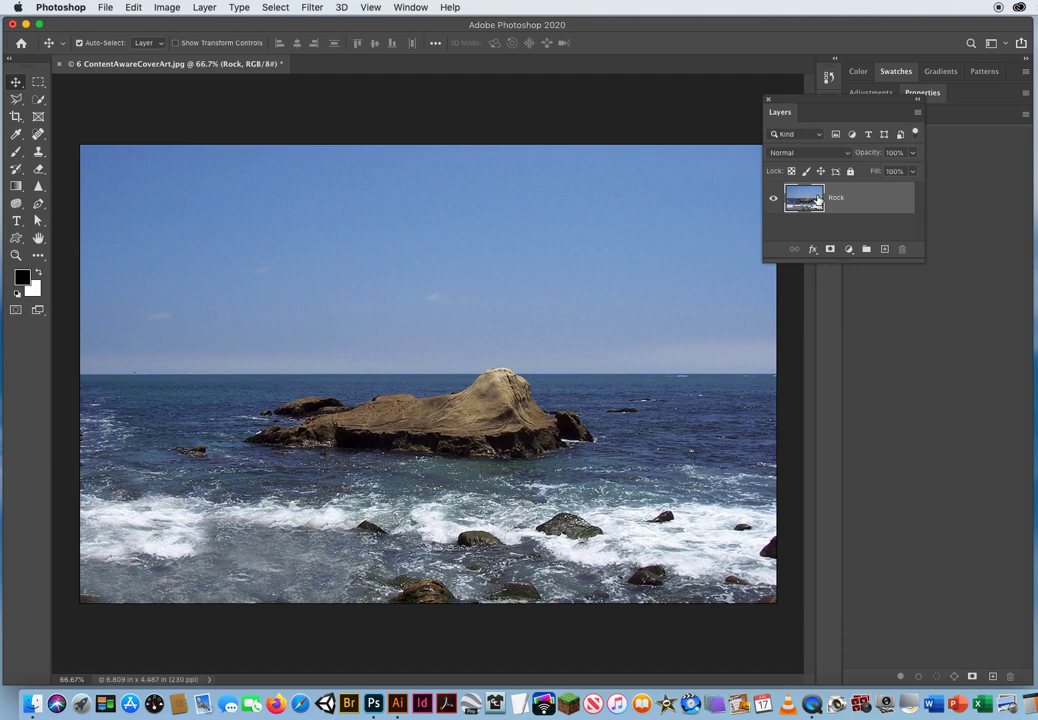
click(134, 8)
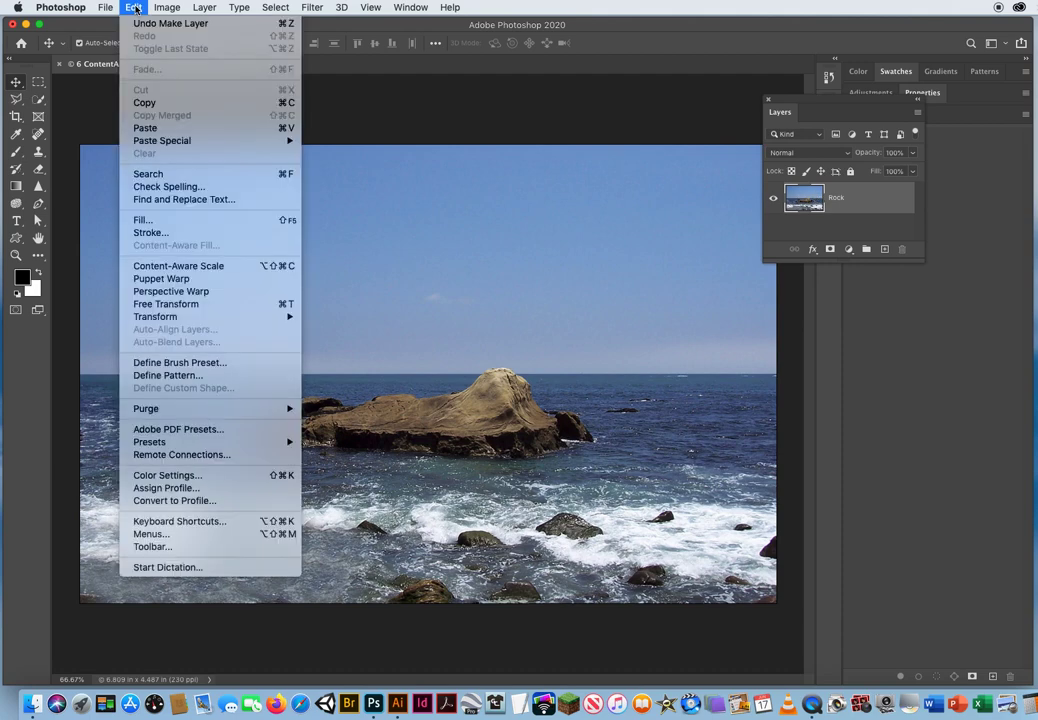
click(185, 266)
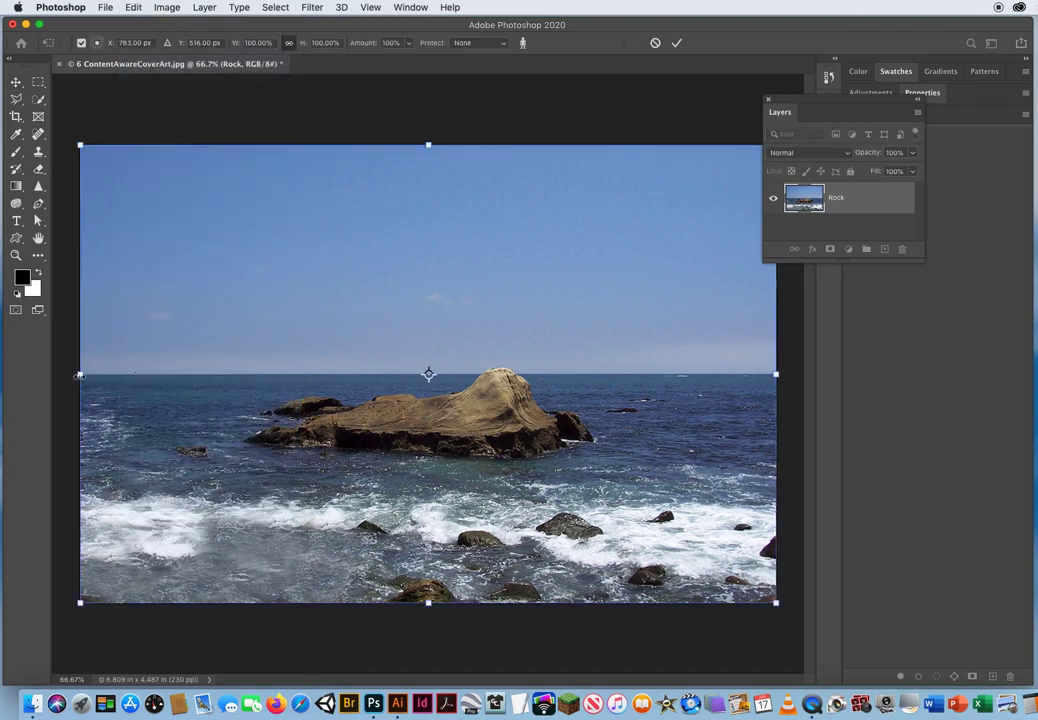
drag(80, 375, 179, 377)
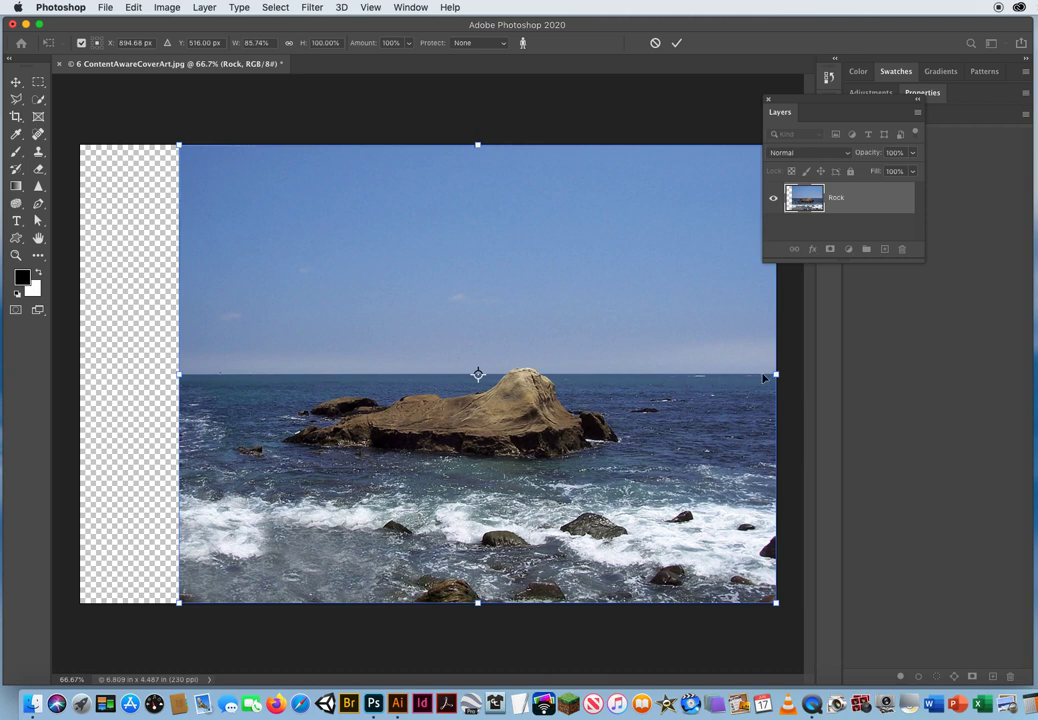
drag(776, 375, 631, 383)
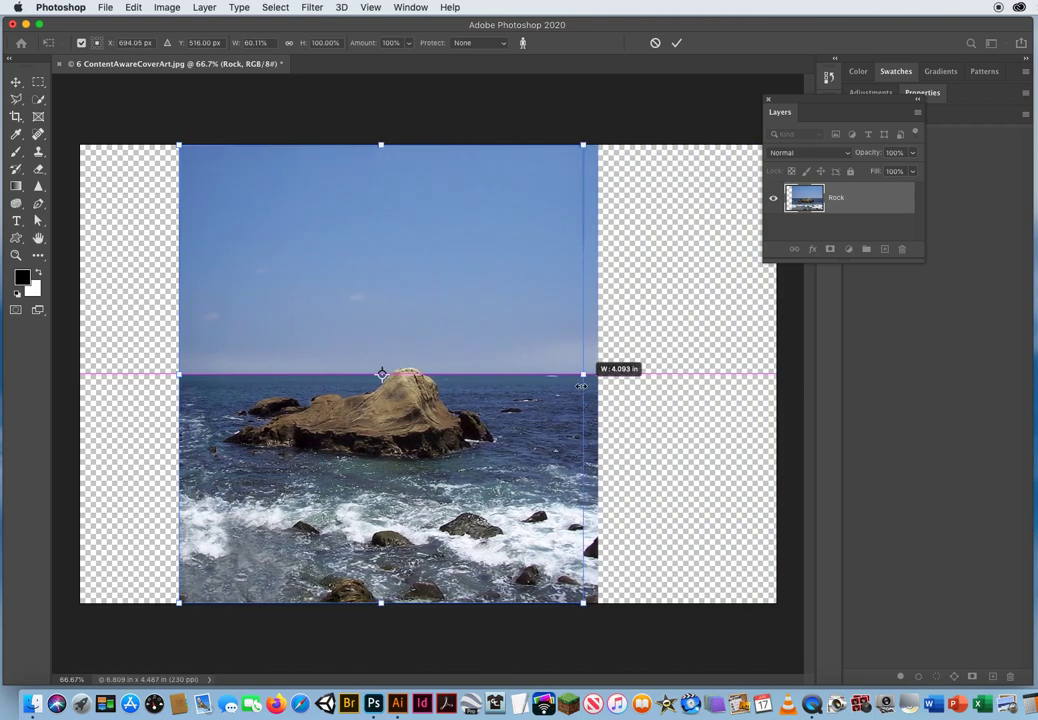
drag(581, 386, 619, 386)
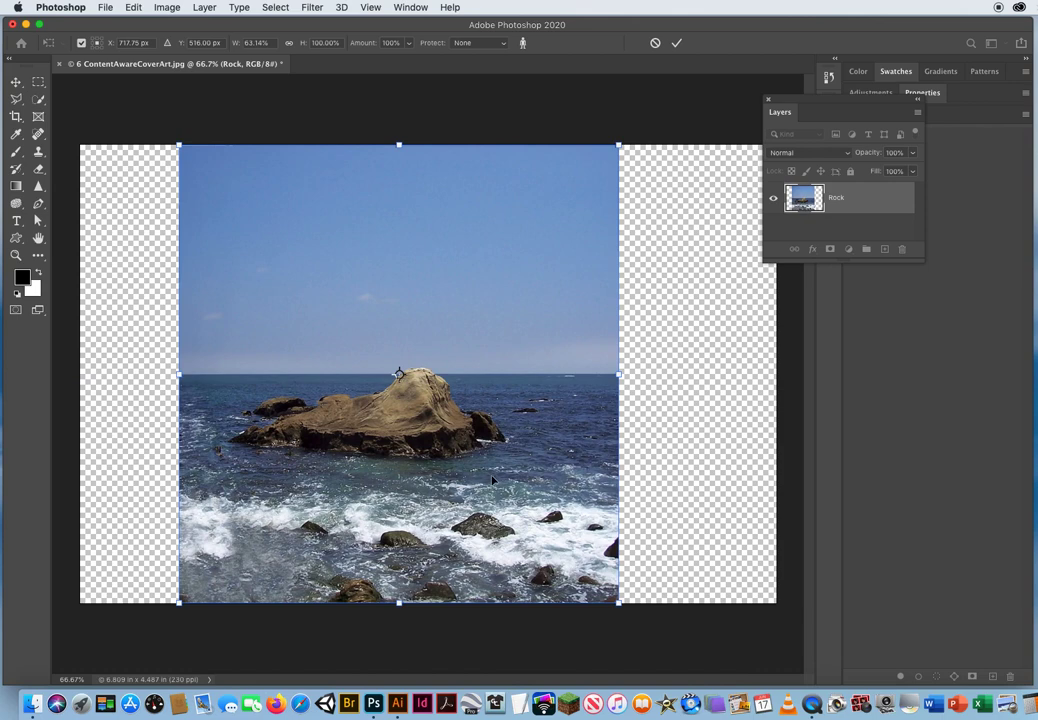
key(Escape)
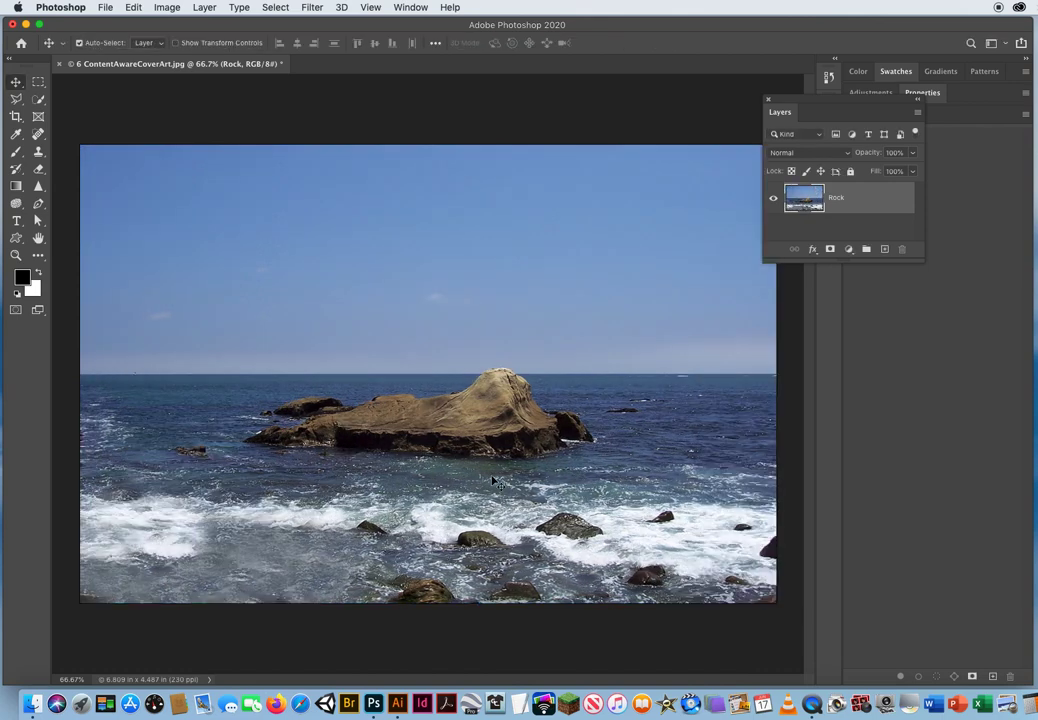
Show the Channels panel listing RGB, Red, Green and Blue, moving the Layers panel aside
drag(819, 102, 628, 102)
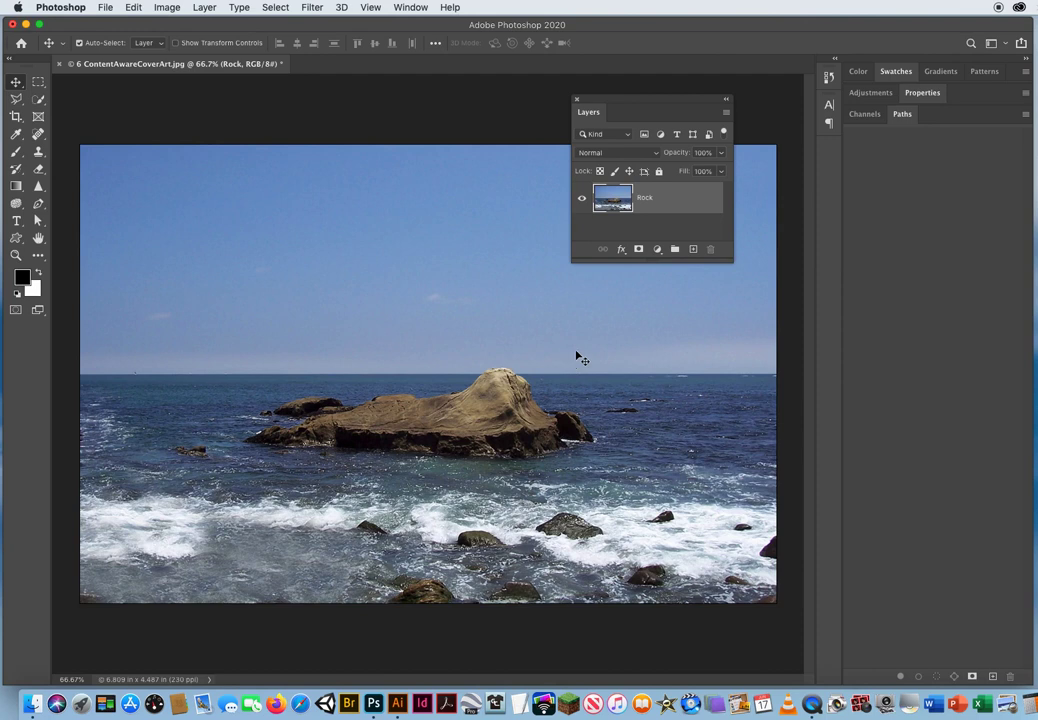
click(859, 116)
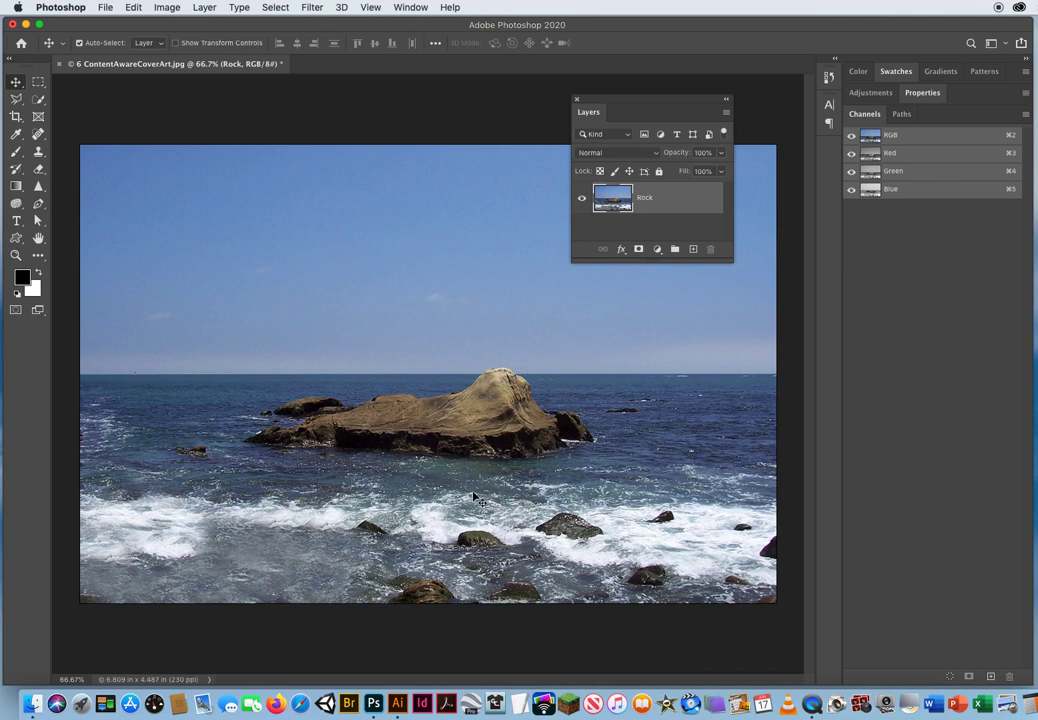
drag(606, 108, 641, 88)
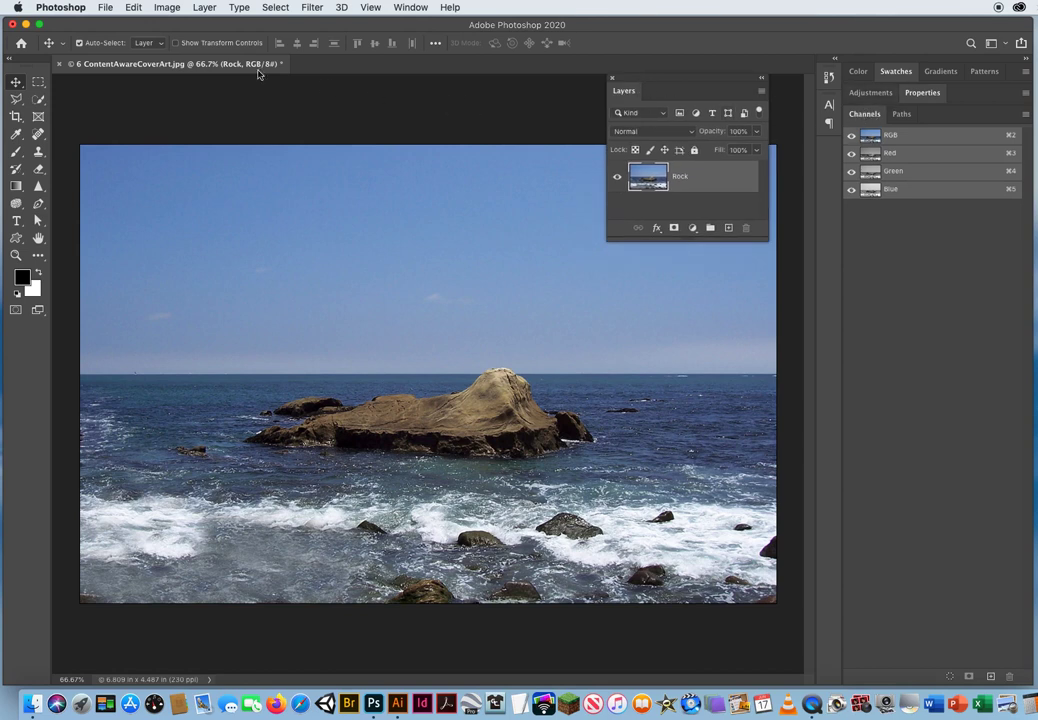
Draw an elliptical marquee selection around the rock and its surrounding water
click(39, 82)
click(39, 82)
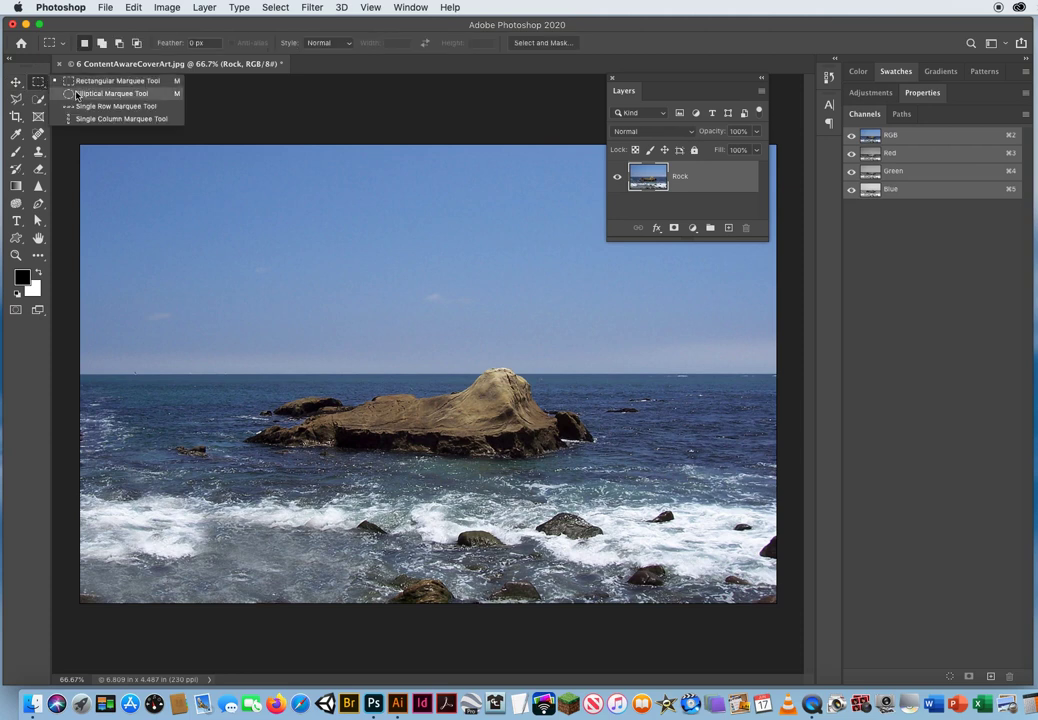
click(78, 94)
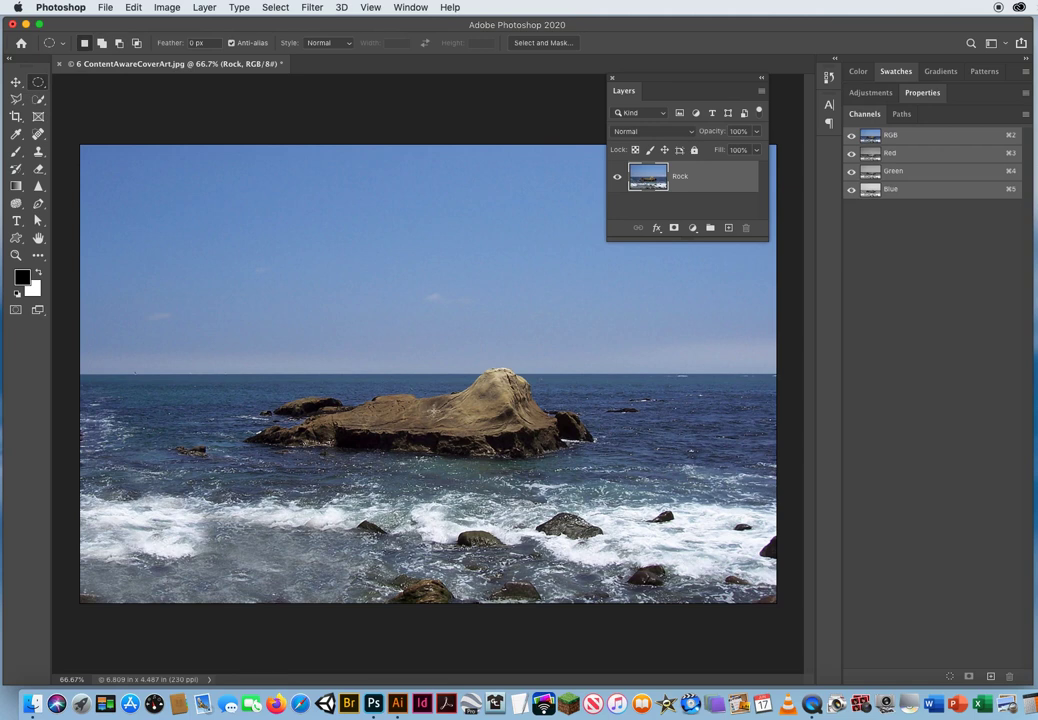
drag(432, 409, 650, 526)
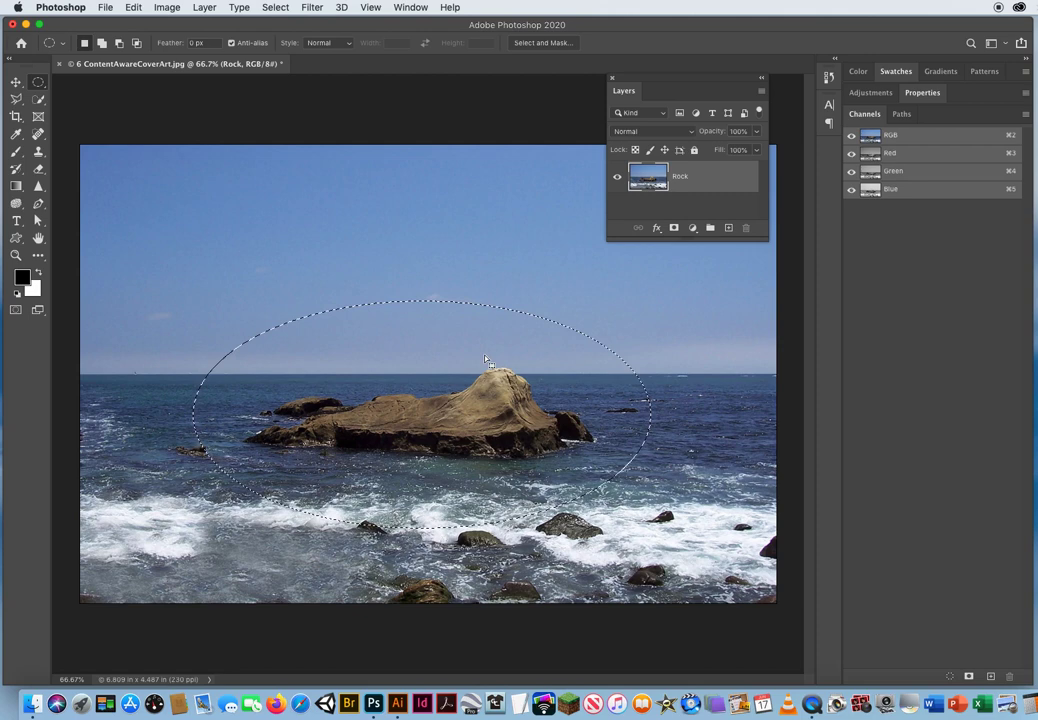
Save the ellipse as an alpha channel named 'Protect the Rock', then deselect
click(276, 8)
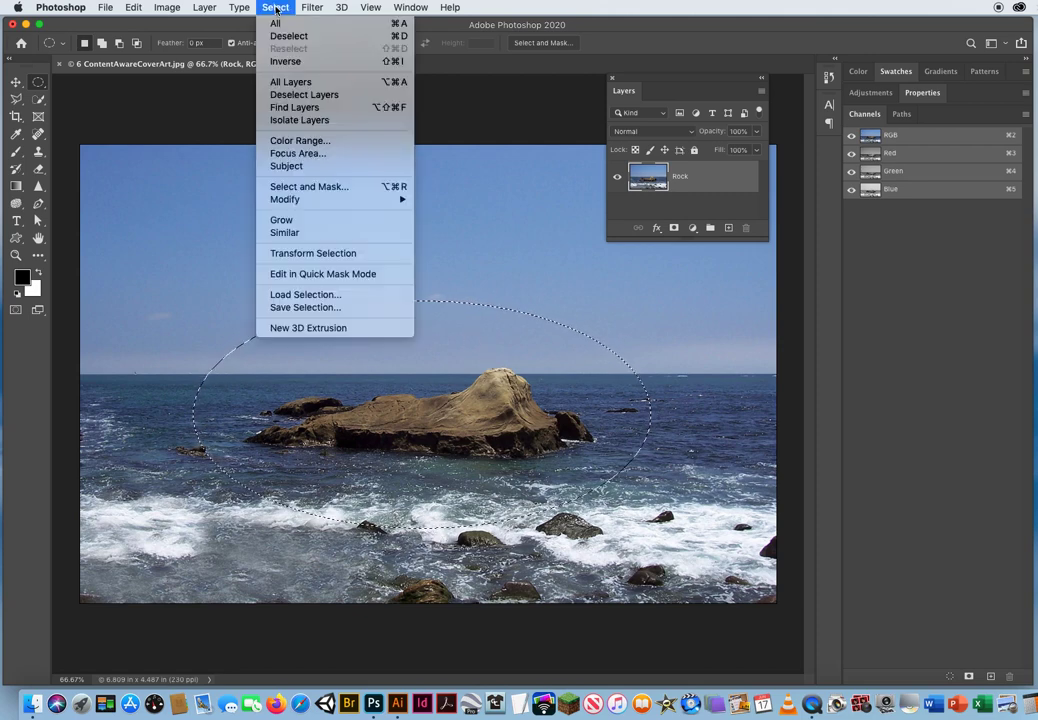
click(305, 308)
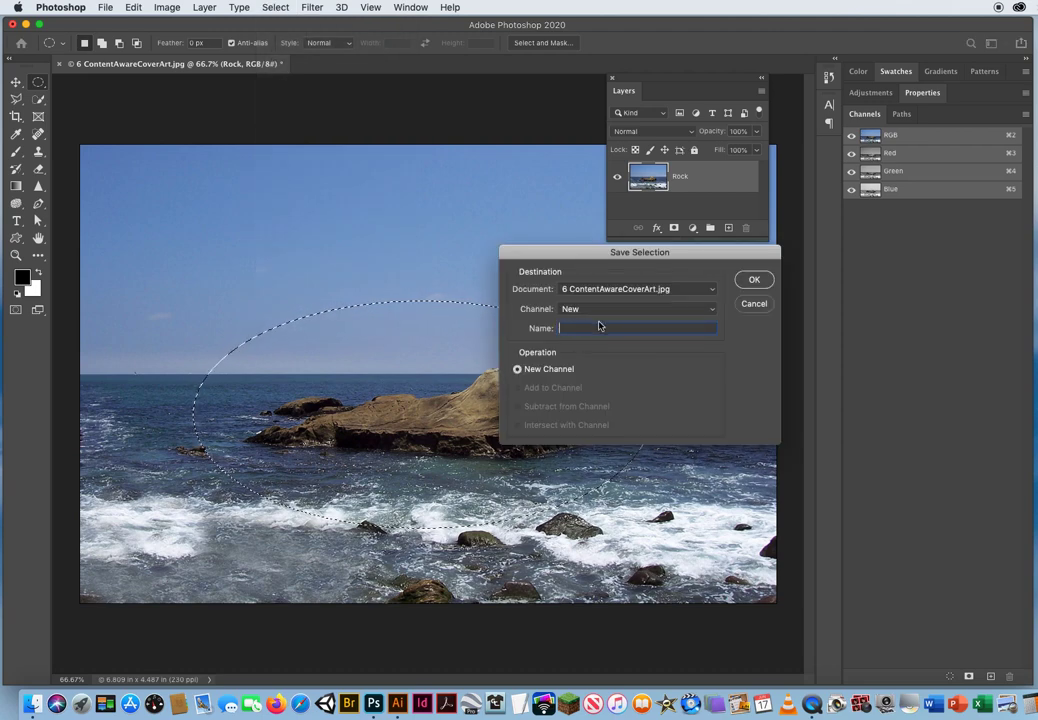
text(Prot)
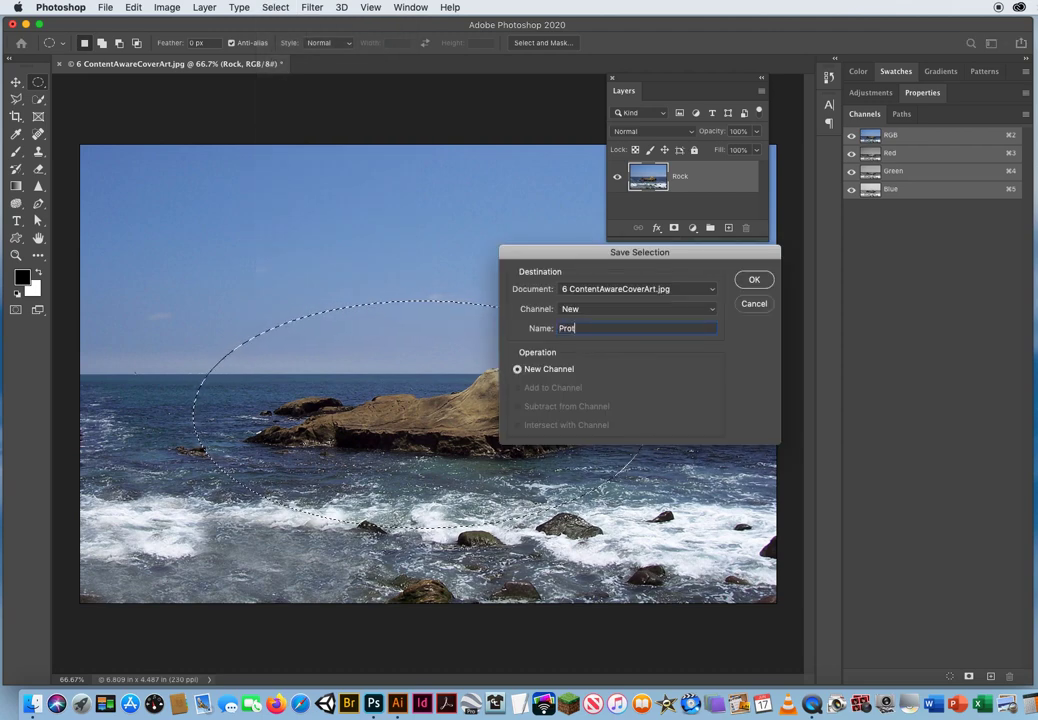
text(ect the Rock)
key(Return)
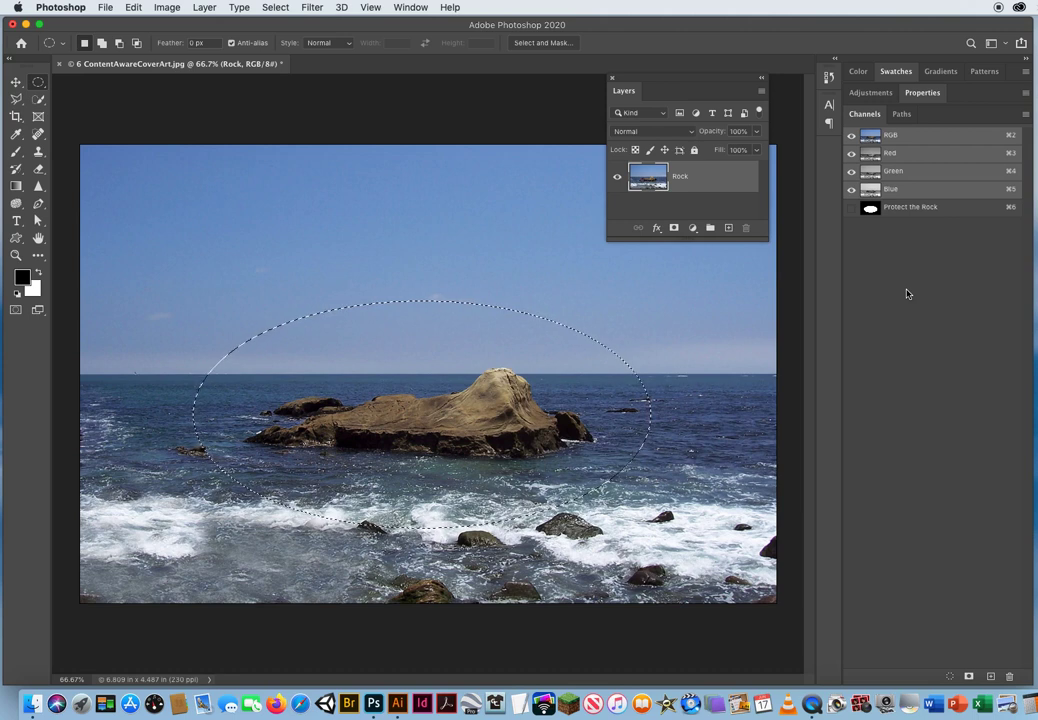
key(super+d)
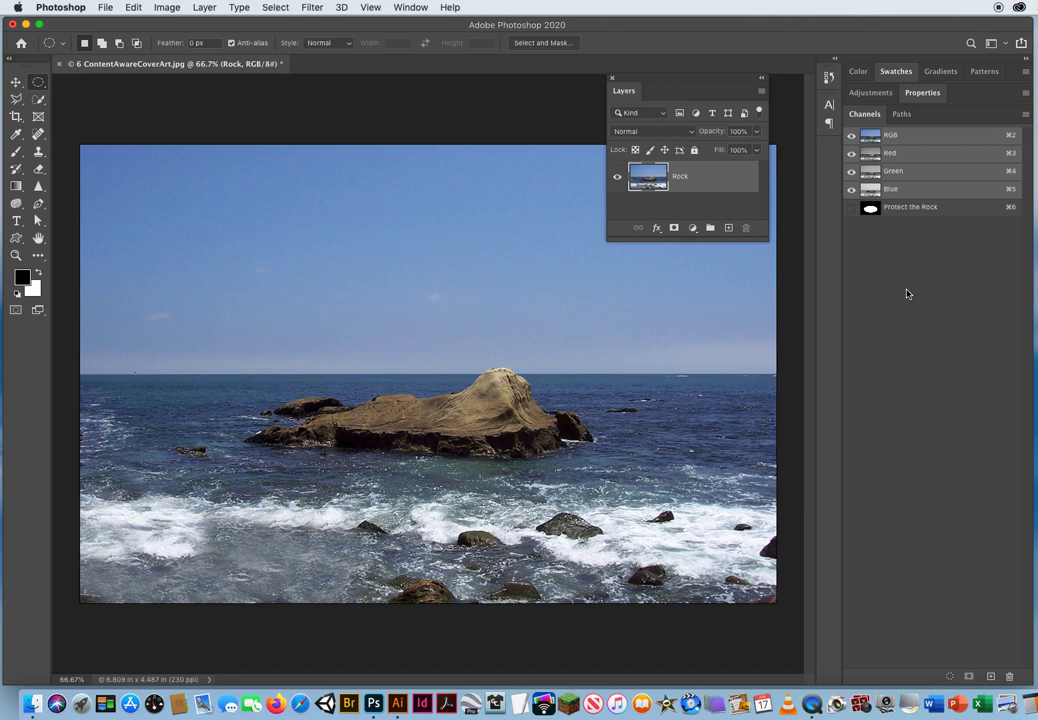
Display the Protect the Rock channel alone, then switch back to the Move tool
click(918, 208)
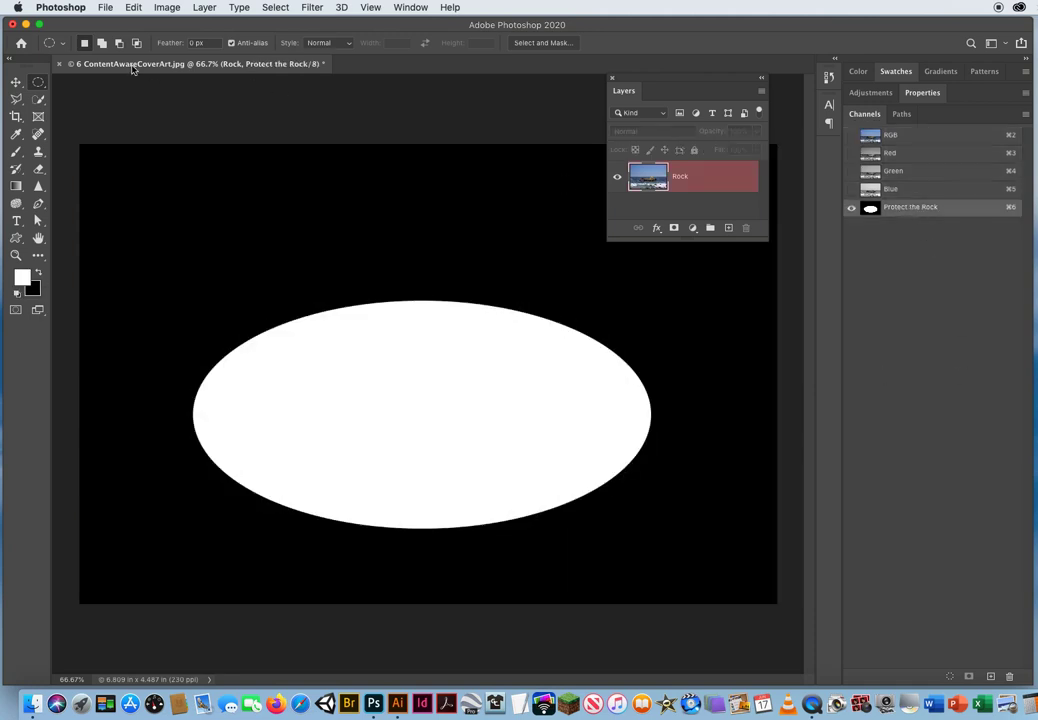
click(16, 82)
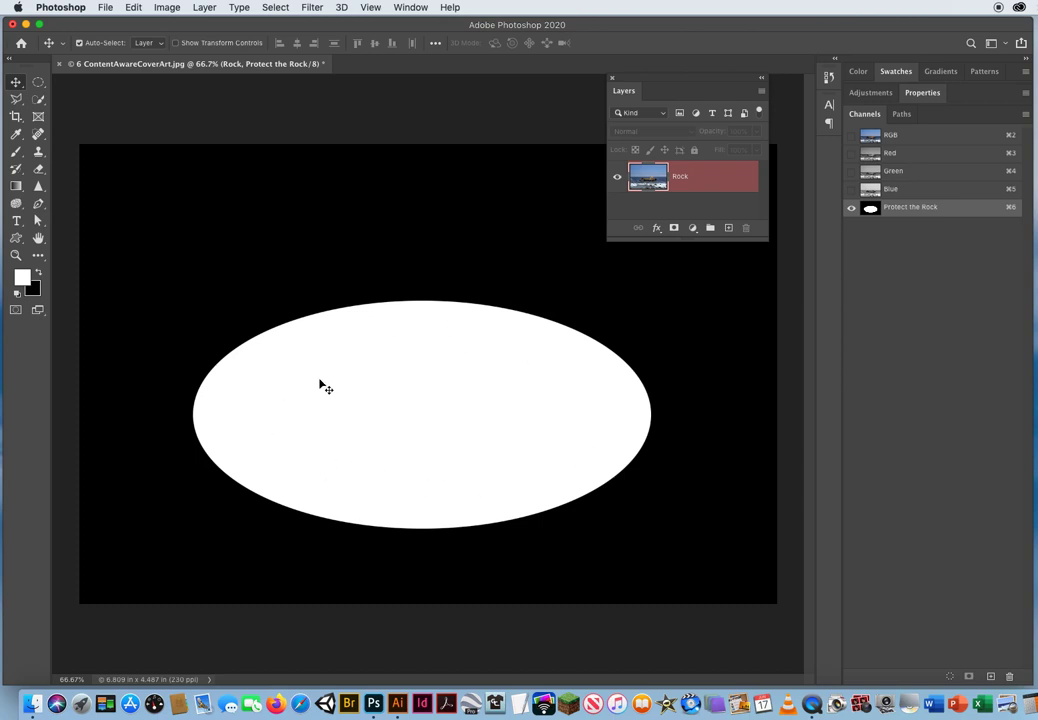
Feather the Protect the Rock ellipse with a 47.2-pixel Gaussian Blur
click(312, 7)
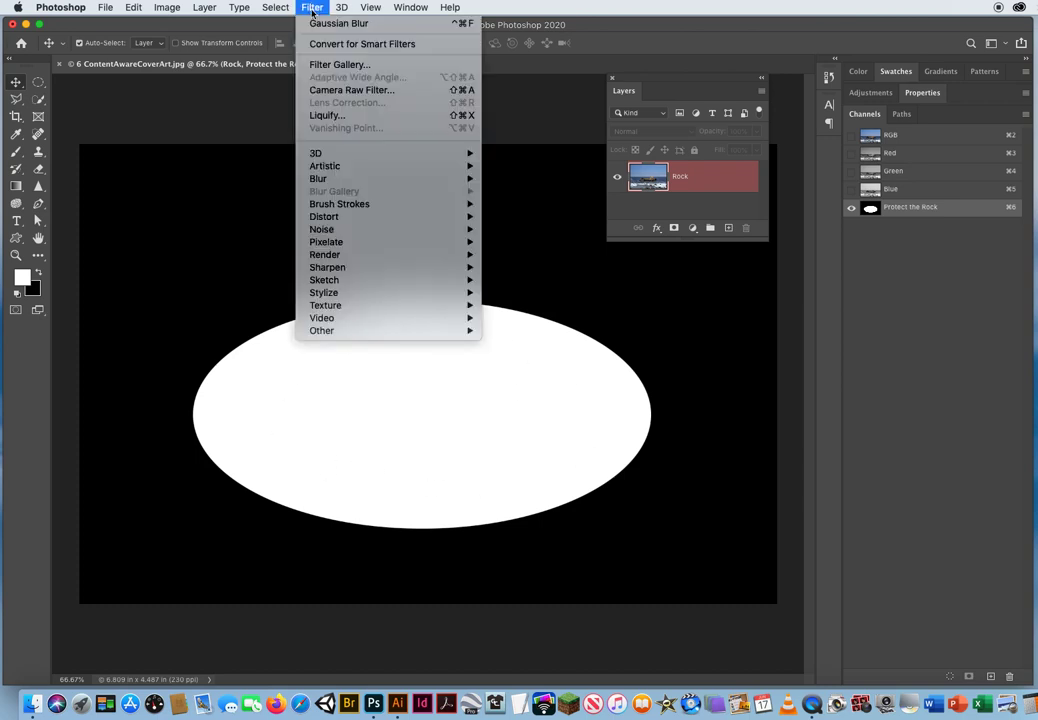
mouse_move(318, 179)
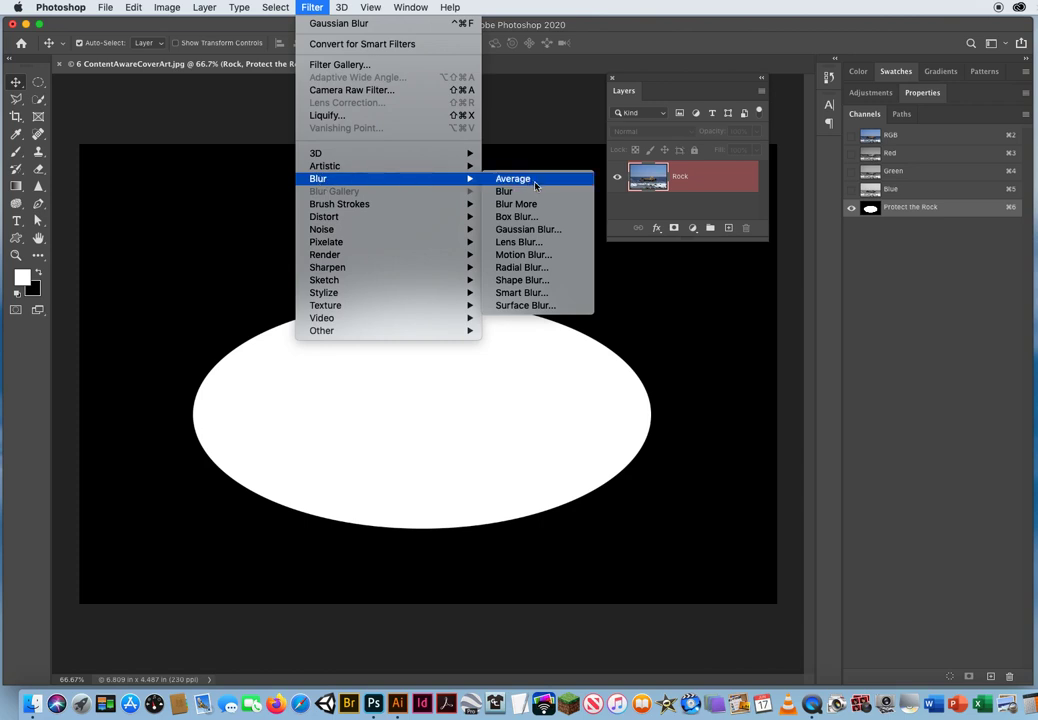
click(528, 229)
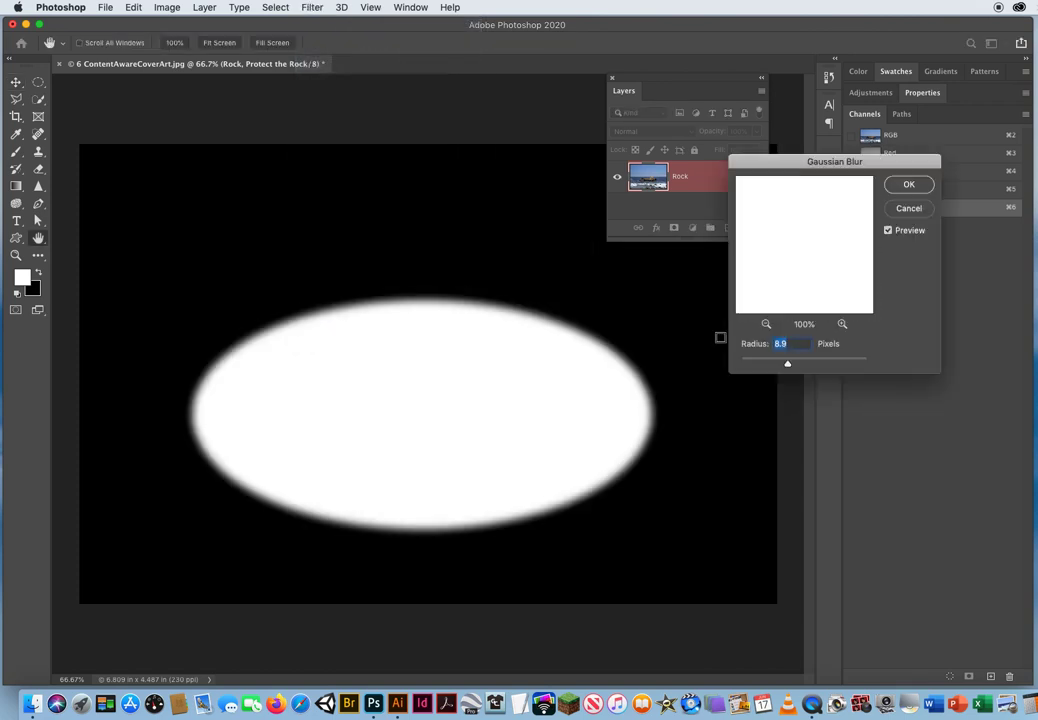
drag(788, 365, 809, 364)
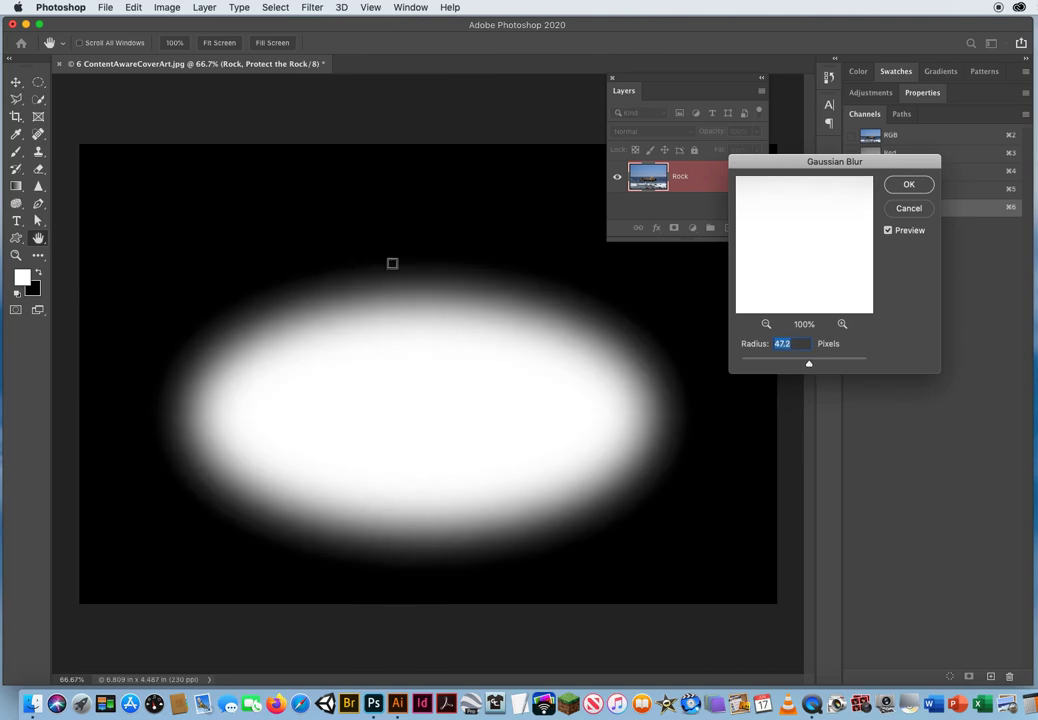
click(905, 185)
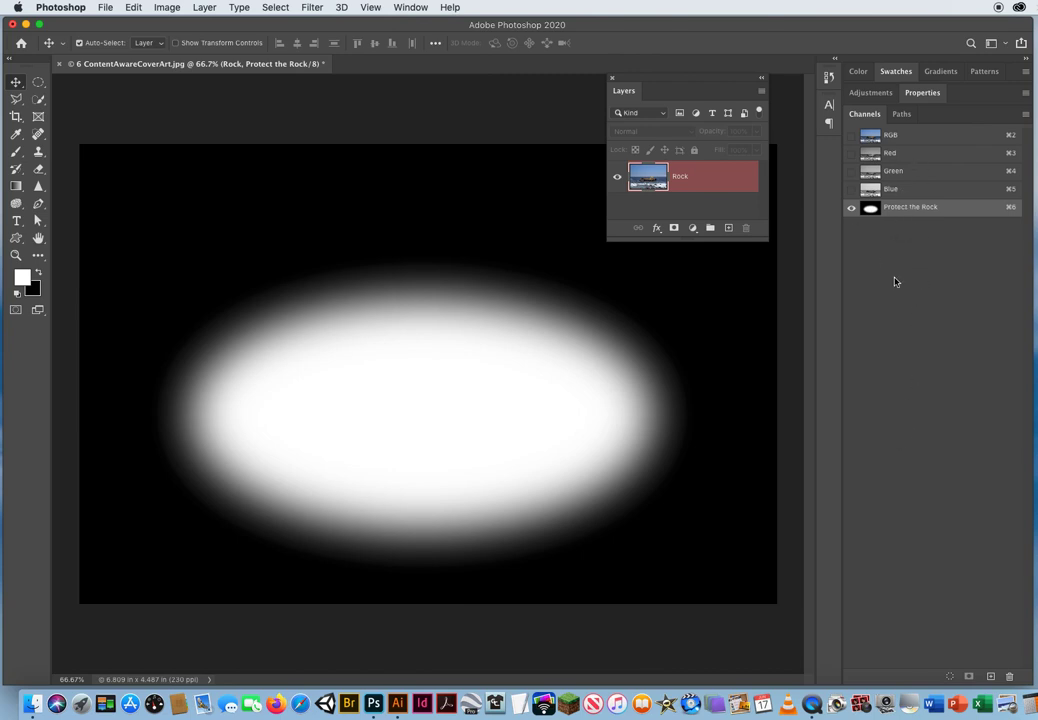
Return to the RGB channel and start Content-Aware Scale with Protect set to 'Protect the Rock'
click(893, 137)
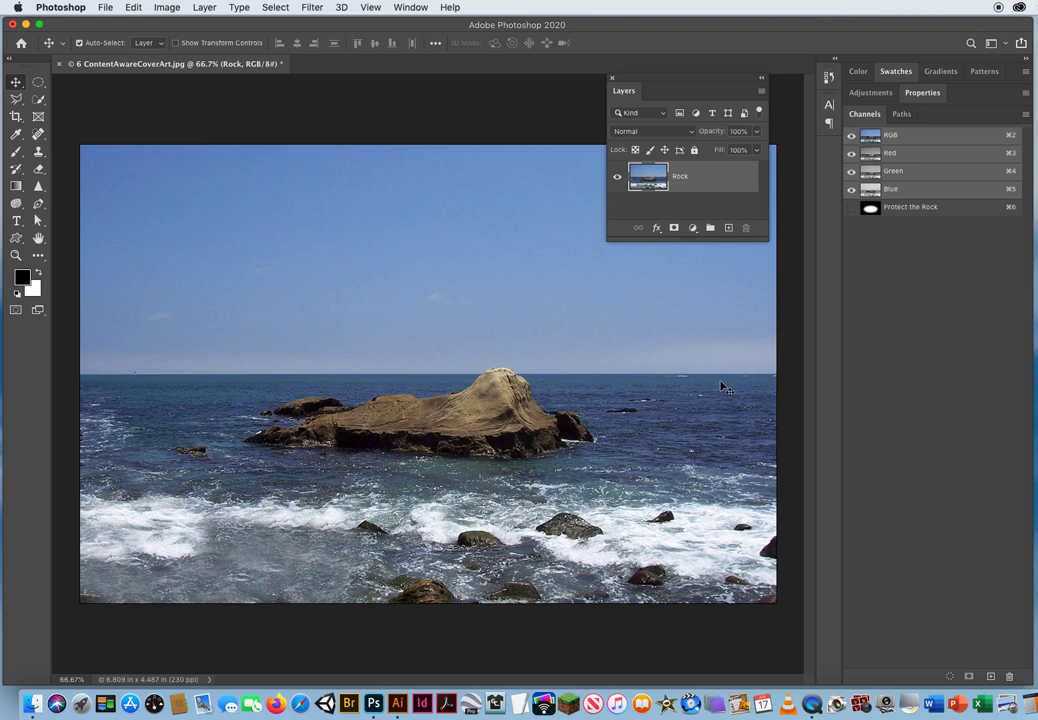
click(134, 8)
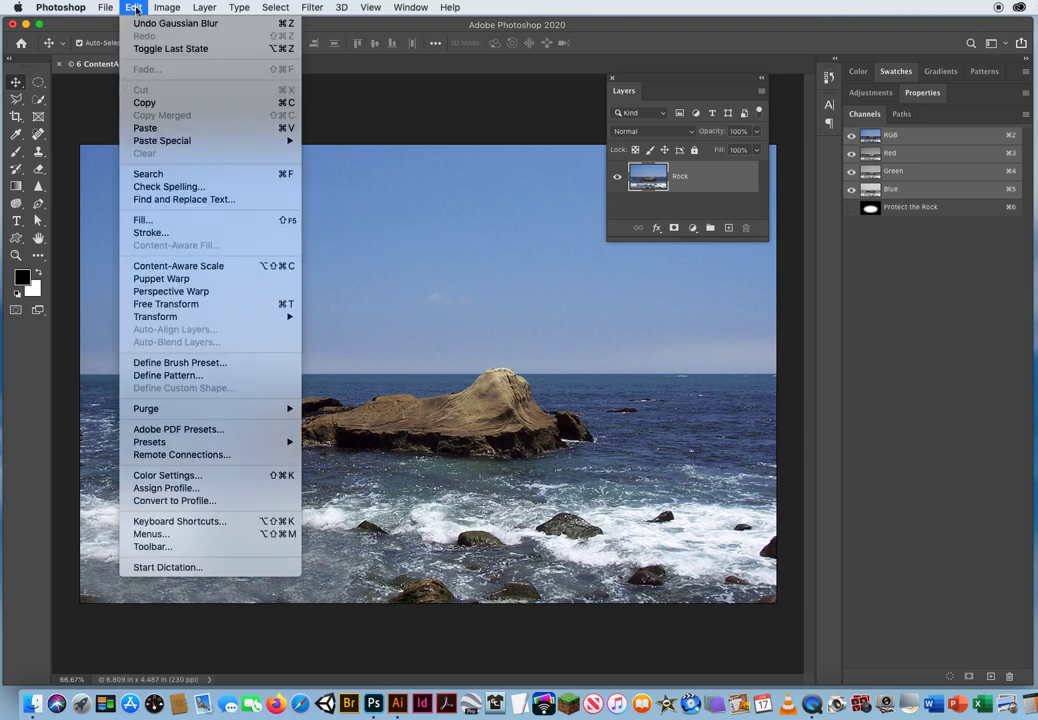
click(194, 266)
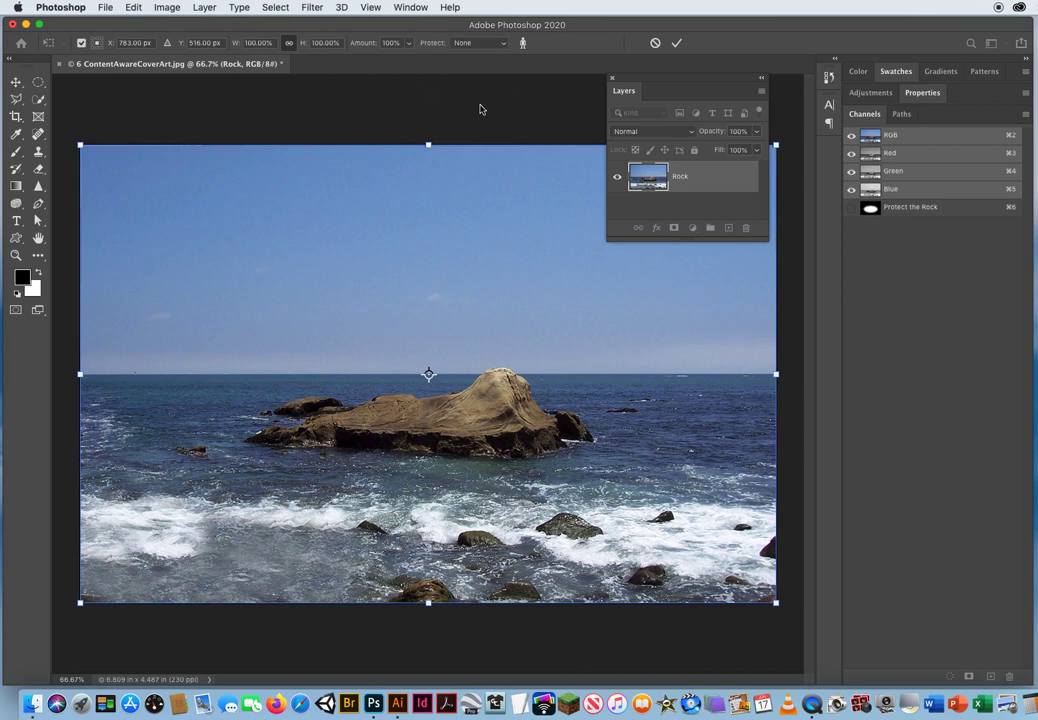
click(478, 43)
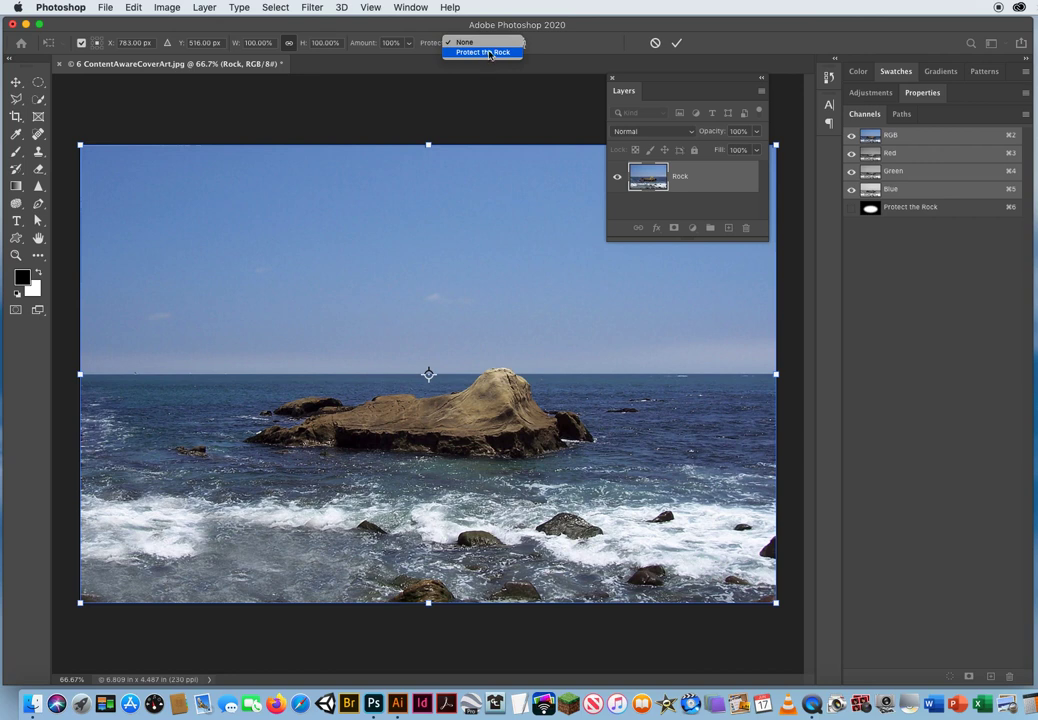
click(485, 53)
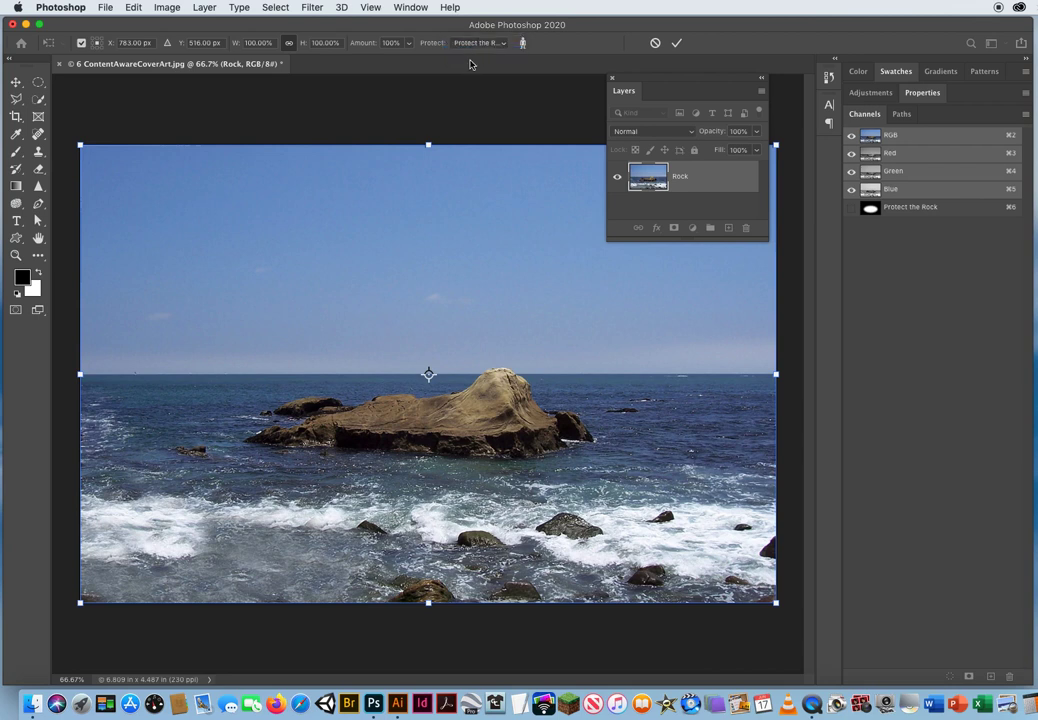
Content-aware squeeze the Rock layer to about 65% width from both sides, keeping the rock undistorted
drag(80, 374, 161, 374)
drag(771, 376, 641, 374)
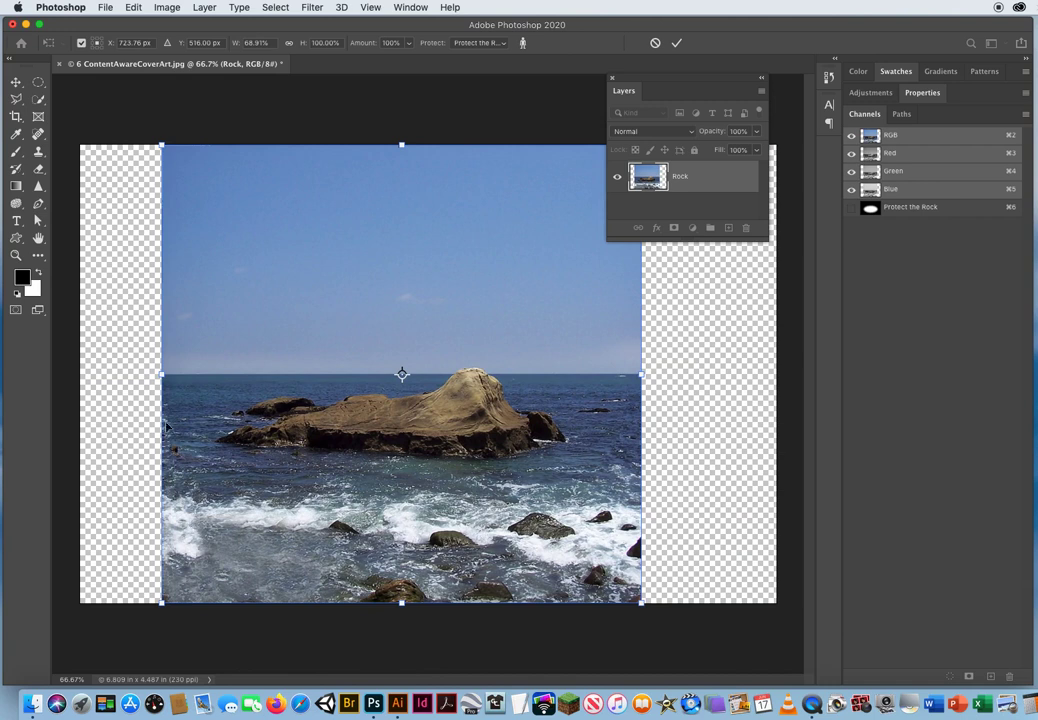
drag(160, 375, 190, 375)
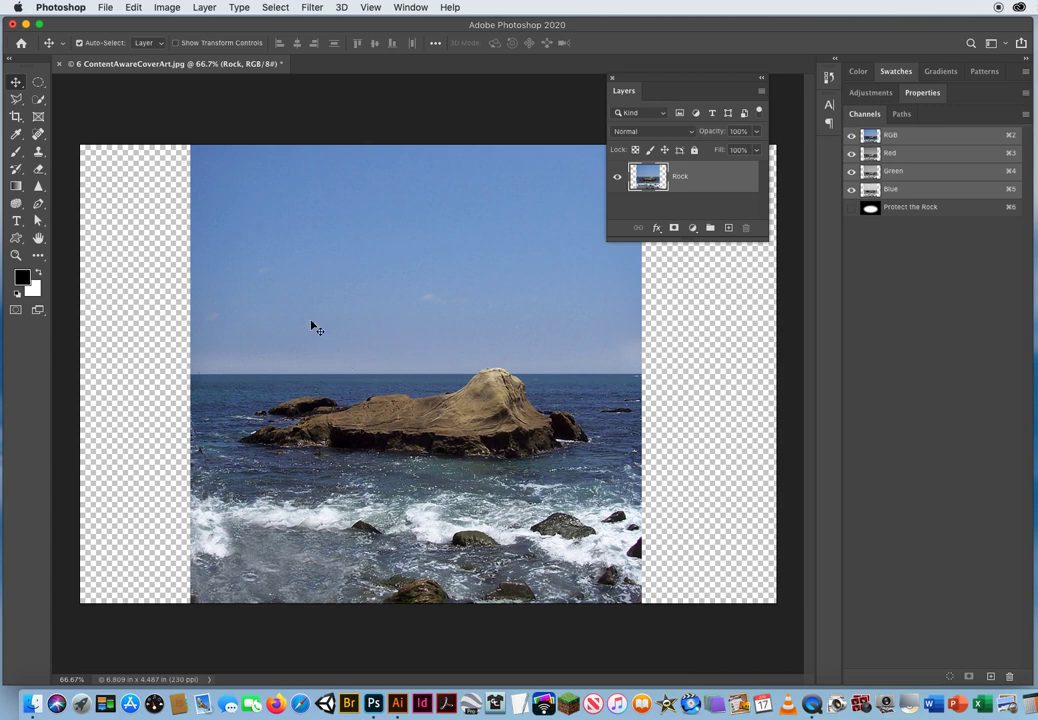
Trim transparent pixels from all sides, leaving a 4.413 × 4.487 in canvas
click(168, 8)
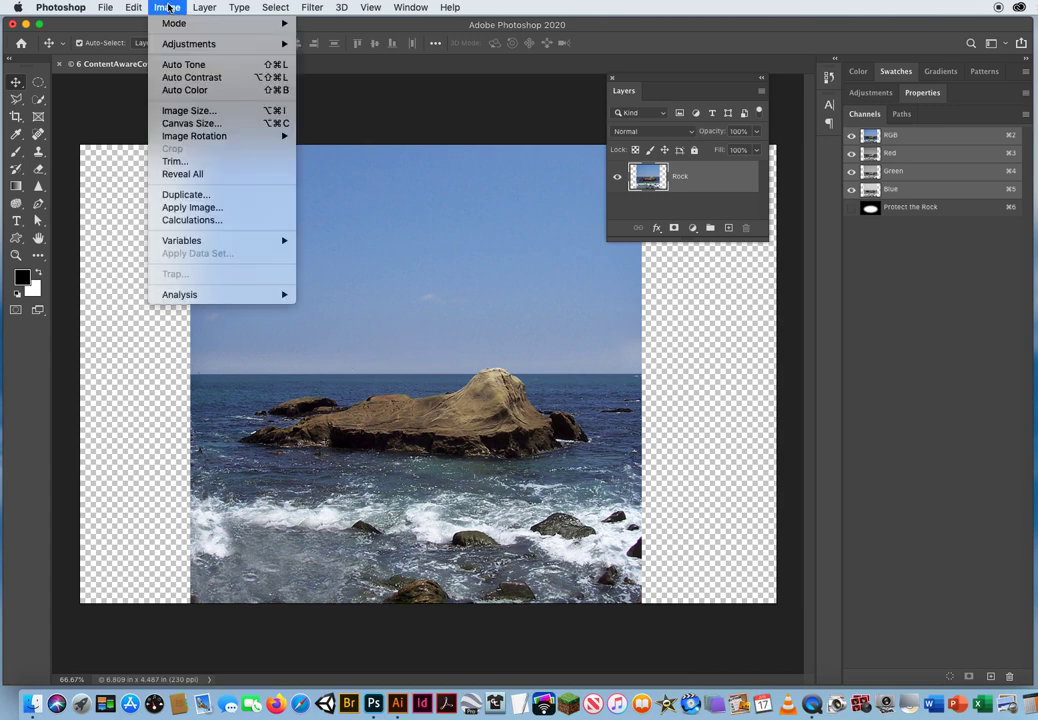
click(181, 164)
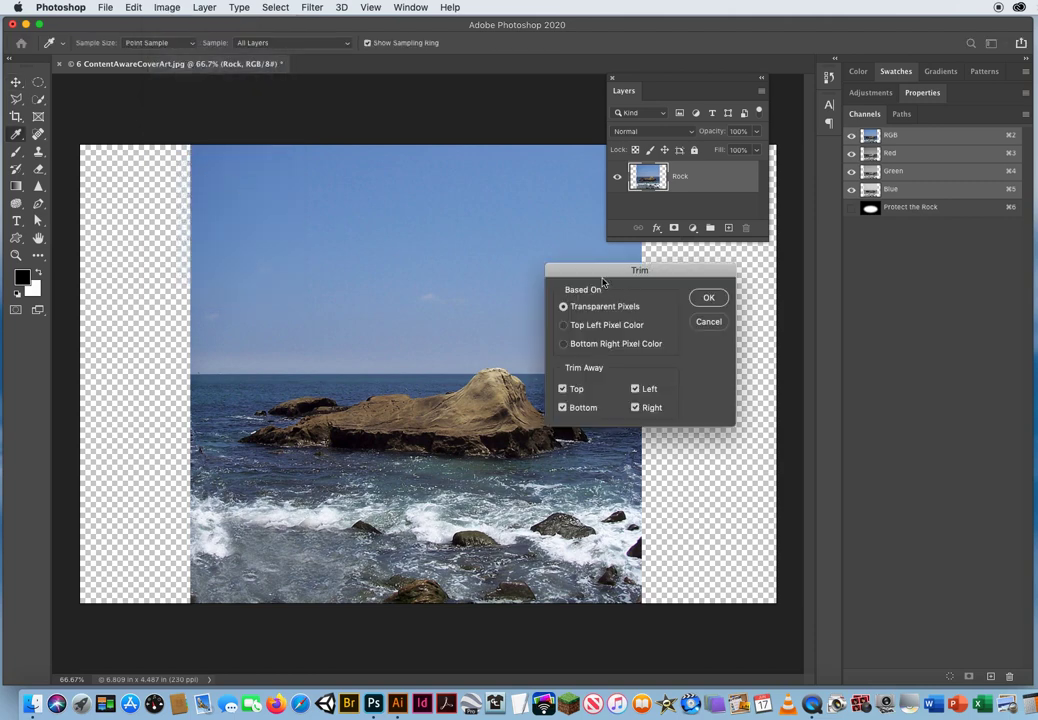
drag(597, 274, 368, 172)
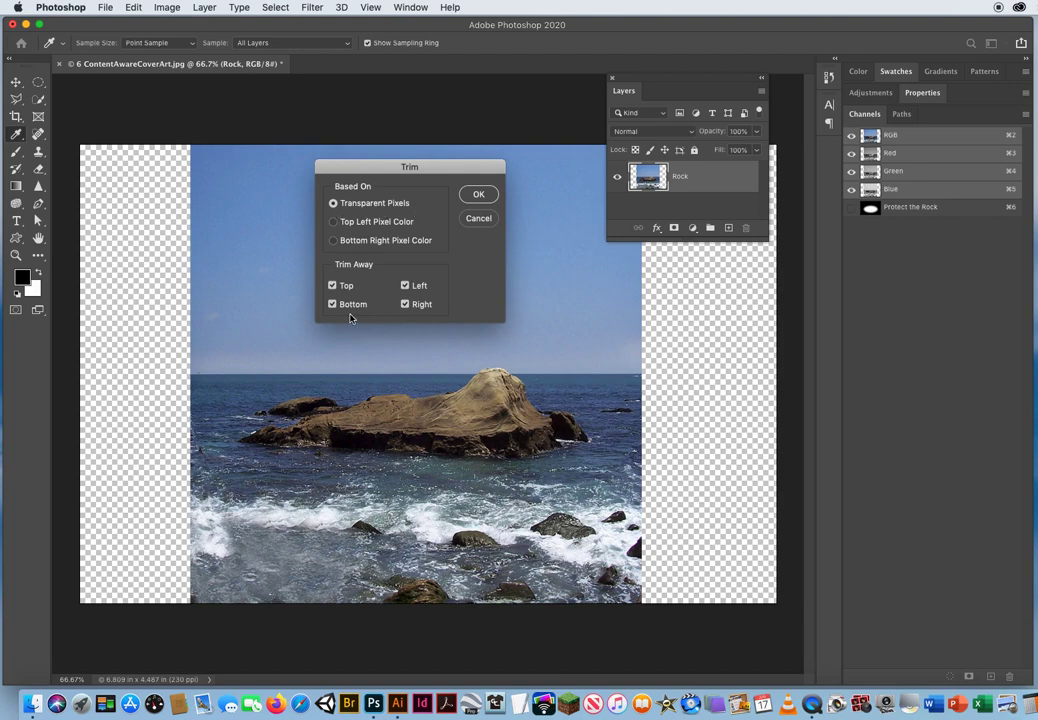
drag(378, 169, 384, 157)
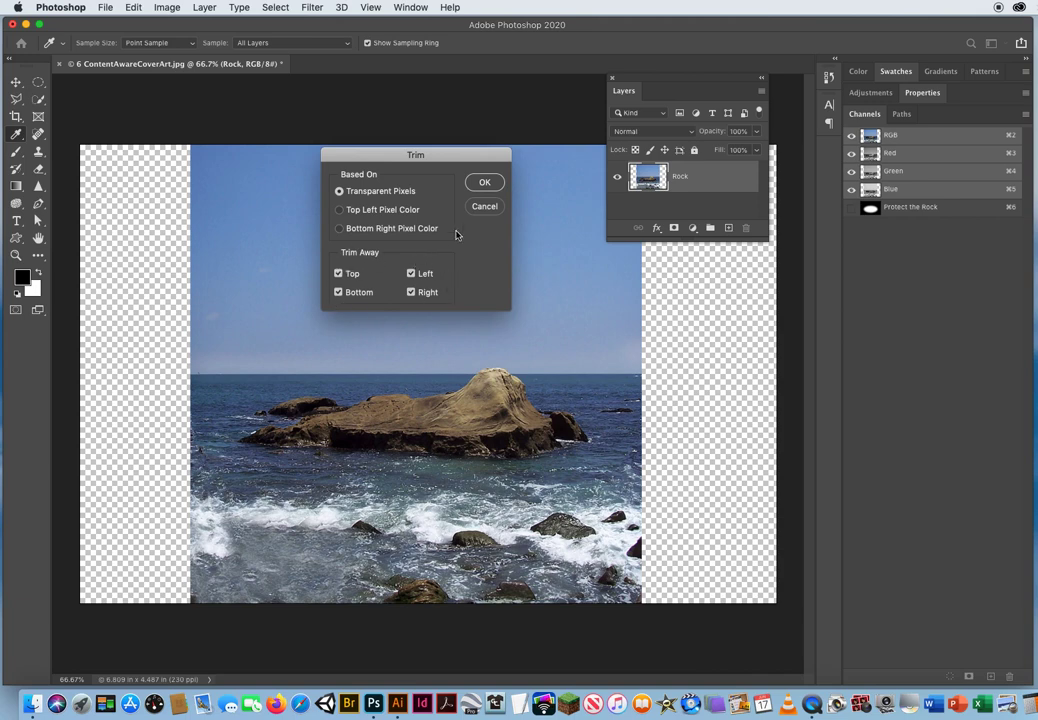
click(483, 183)
key(v)
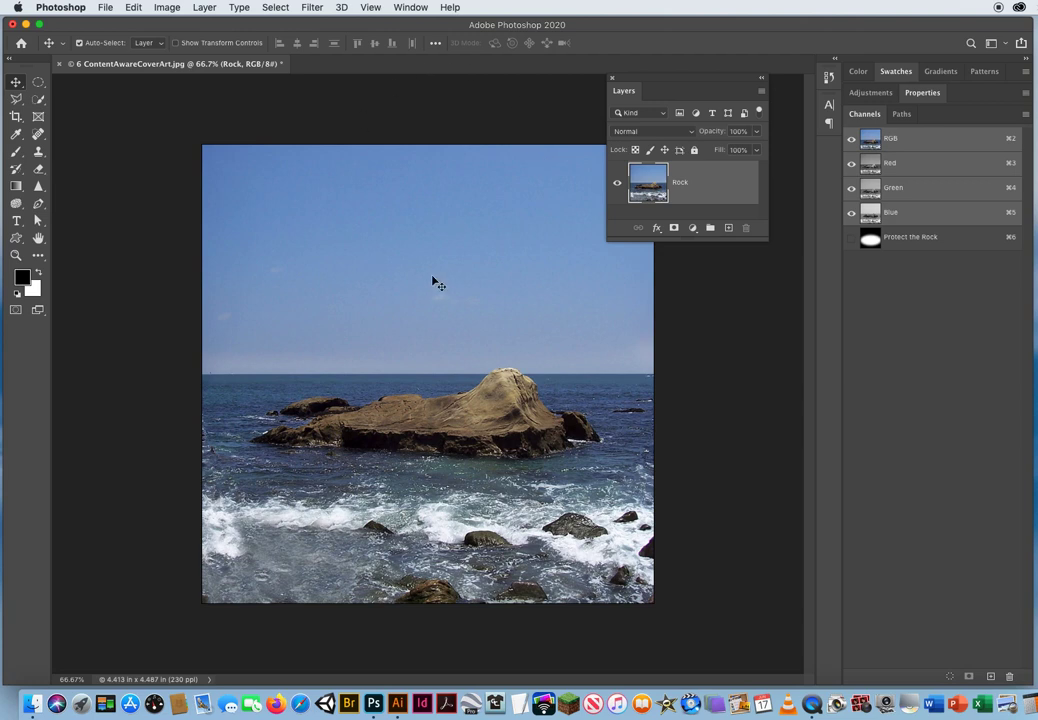
key(super+minus)
key(super+minus)
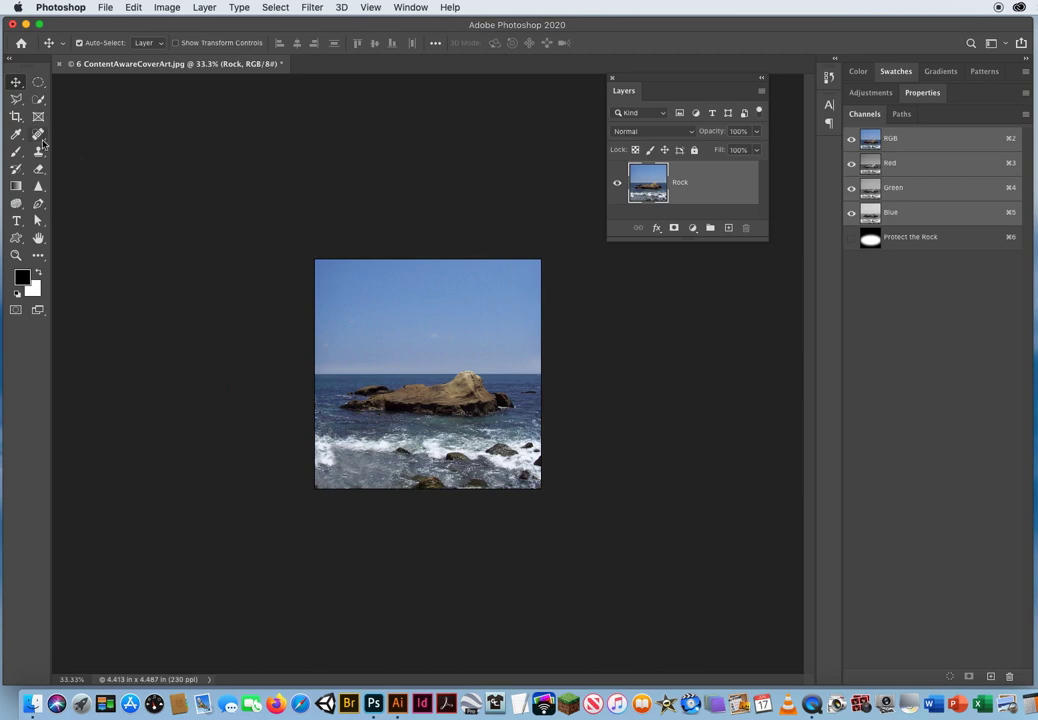
Extend the canvas upward with the Crop tool to 4.413 × 6.022 in, adding transparent space above the sky
click(15, 116)
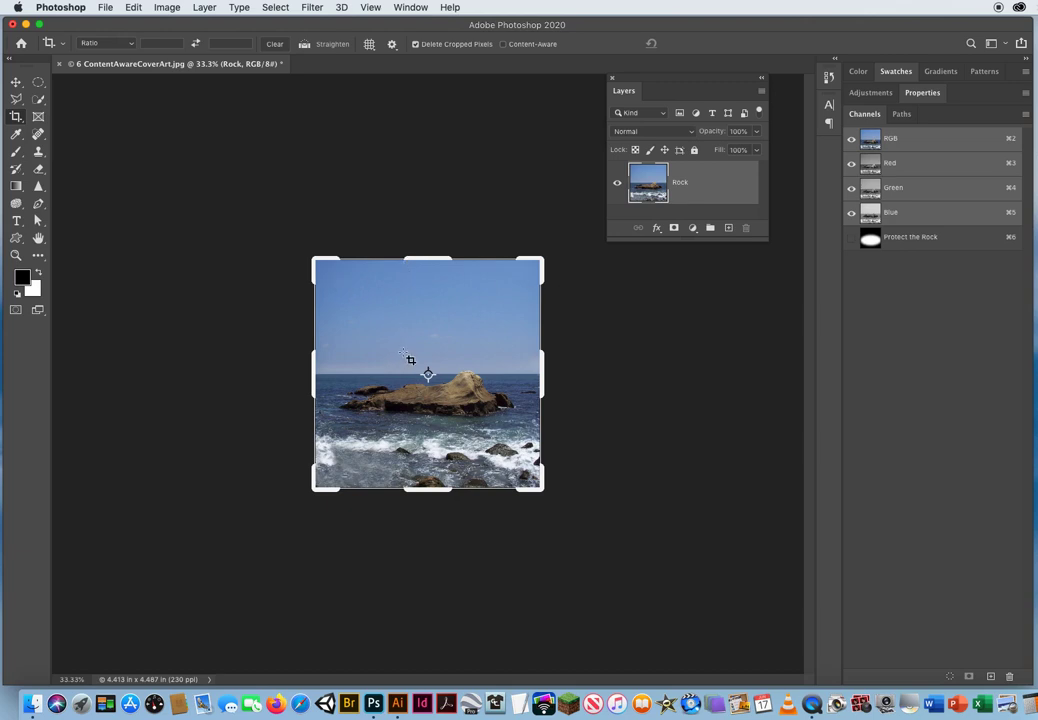
drag(426, 257, 422, 219)
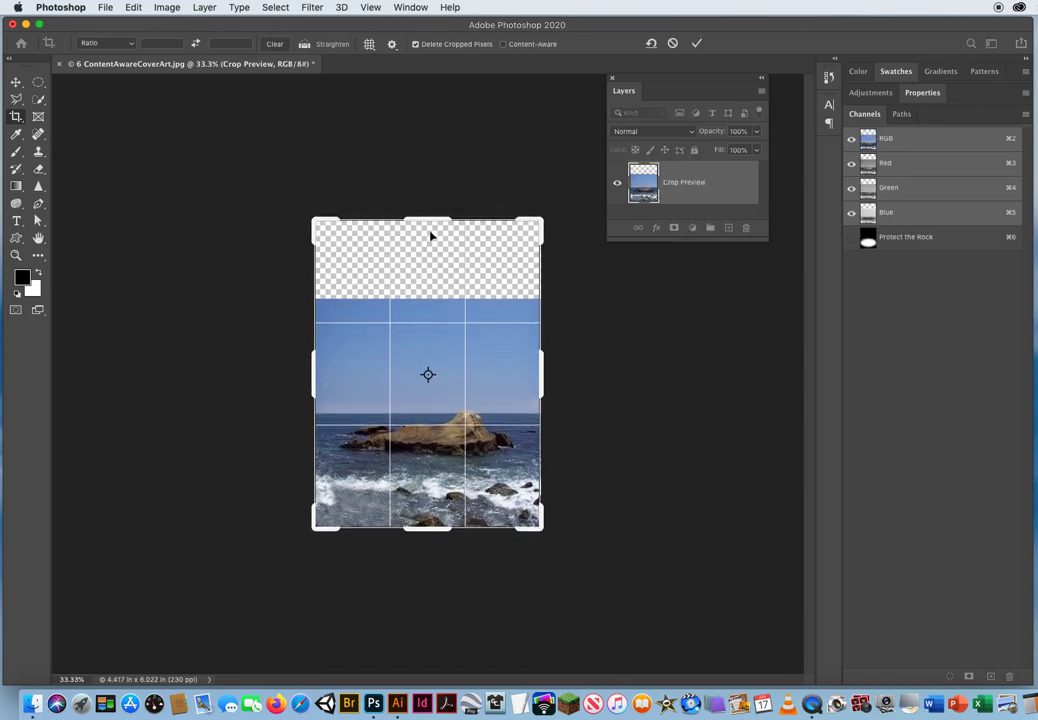
key(Return)
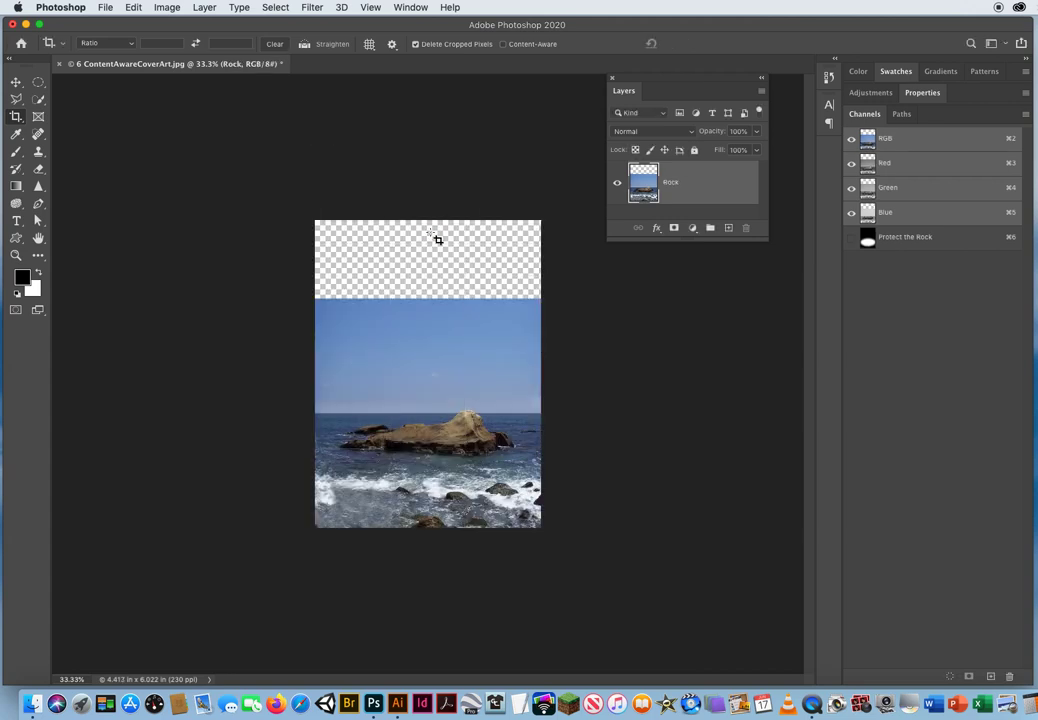
click(14, 83)
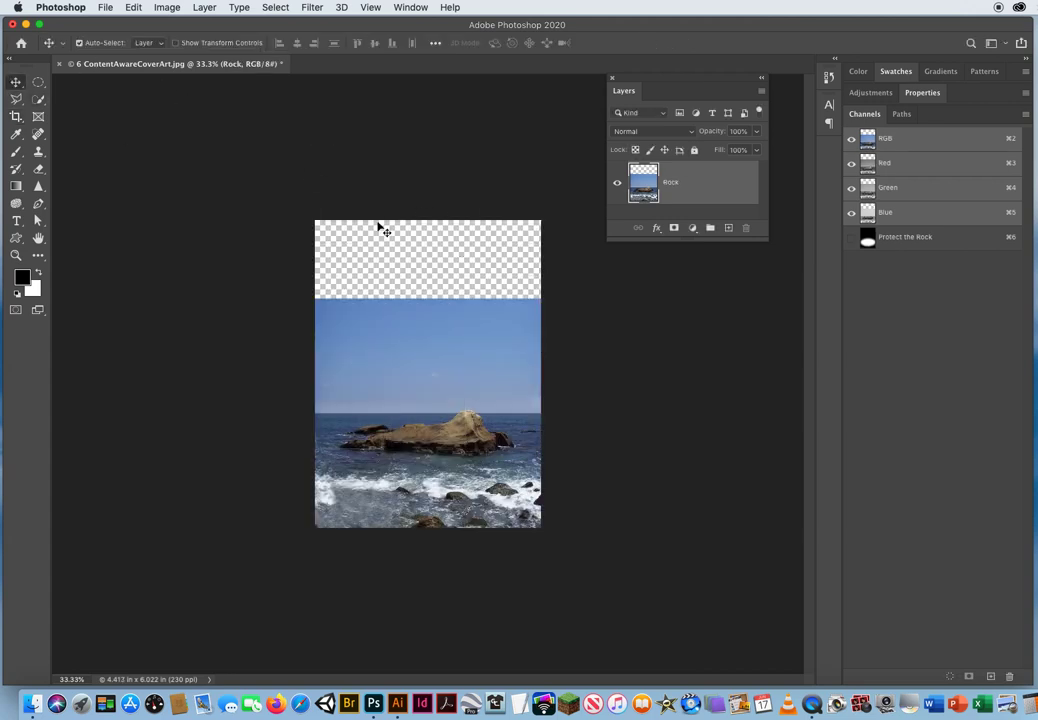
click(15, 255)
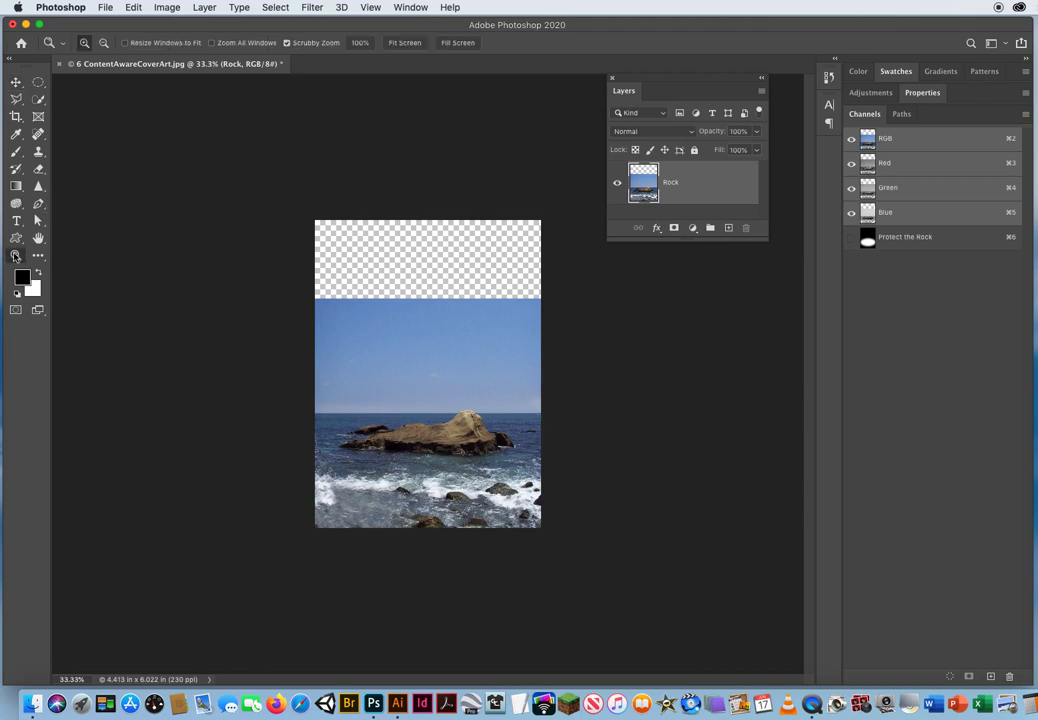
click(402, 328)
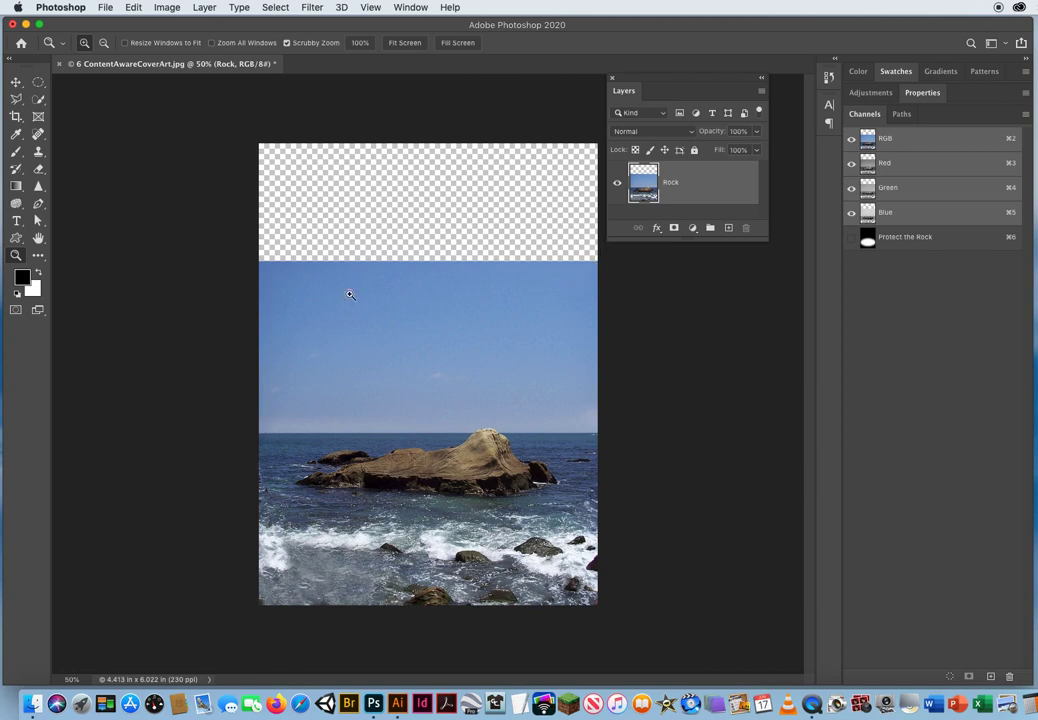
click(39, 153)
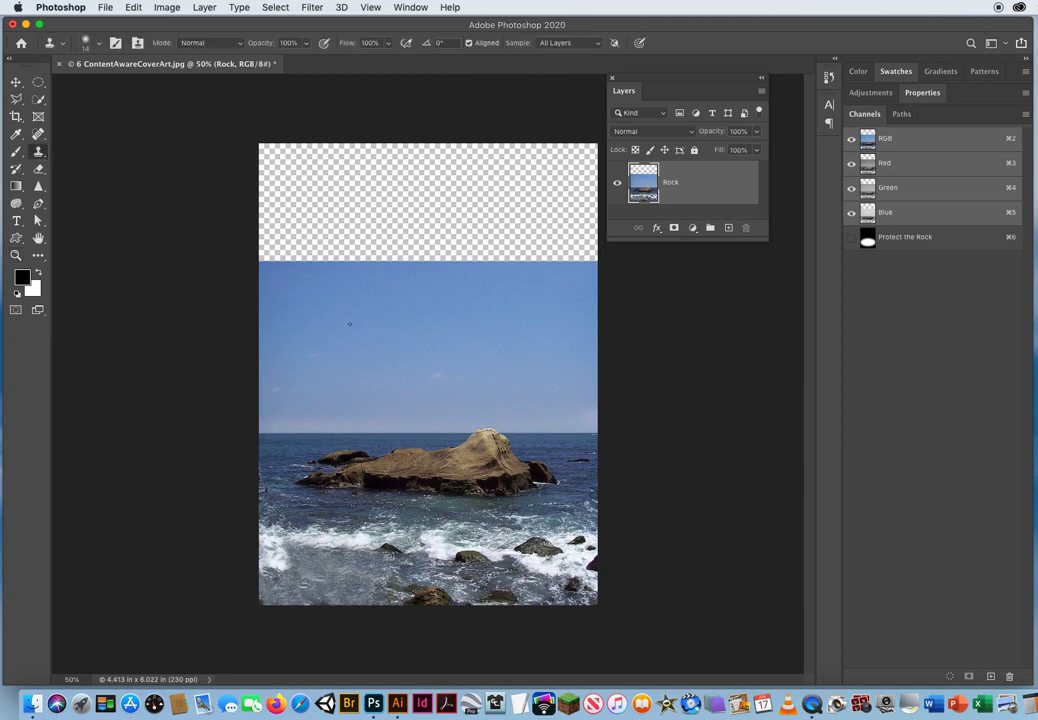
drag(356, 328, 376, 328)
alt+click(370, 410)
drag(415, 283, 327, 280)
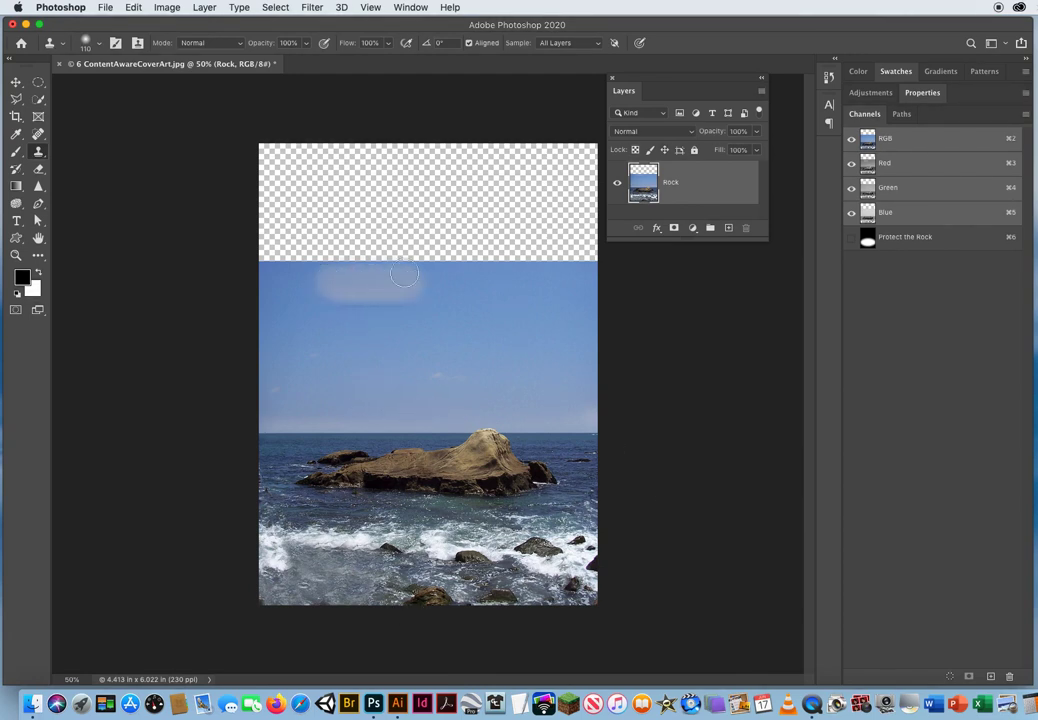
click(133, 8)
click(150, 25)
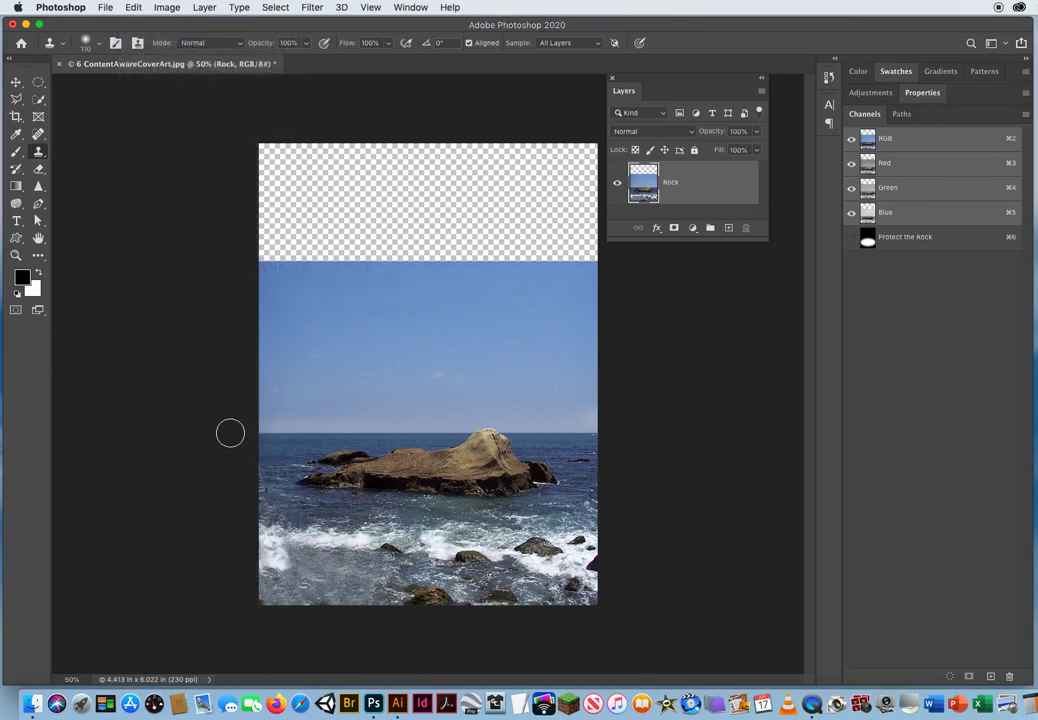
click(14, 76)
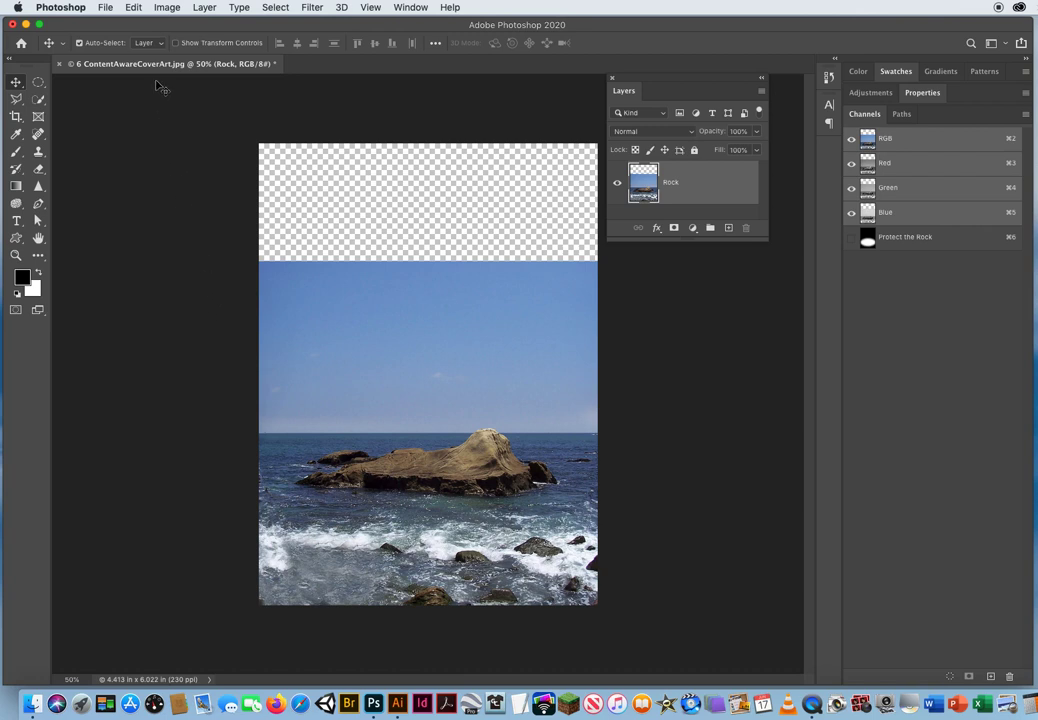
Content-aware stretch the sky up to the canvas top, filling the transparent band
click(164, 8)
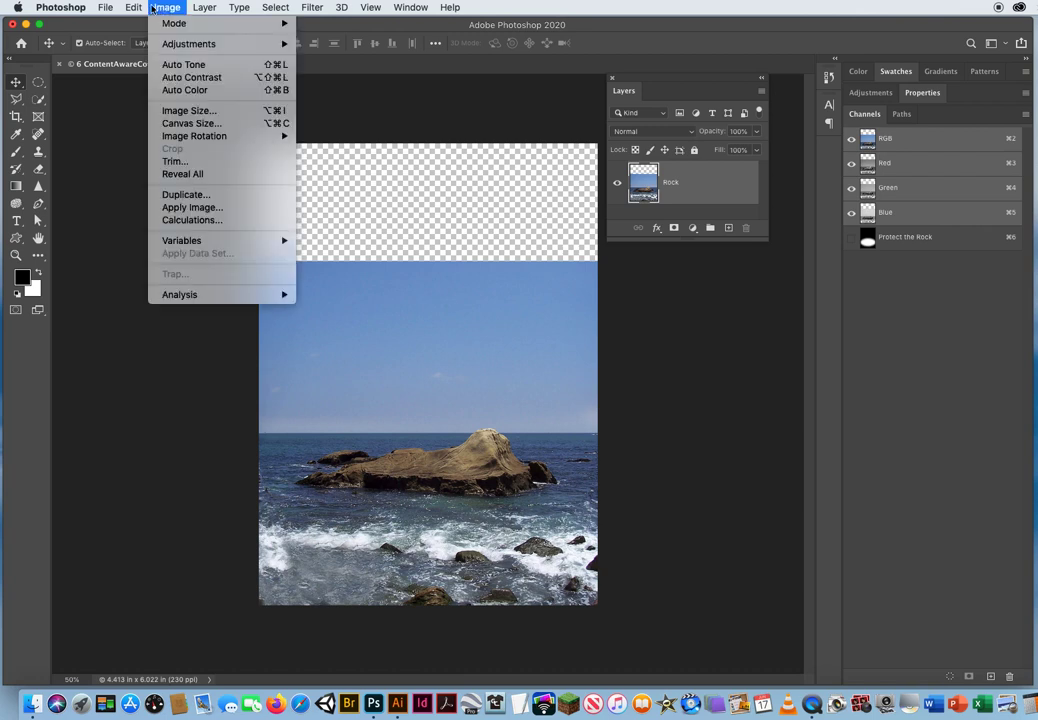
mouse_move(137, 10)
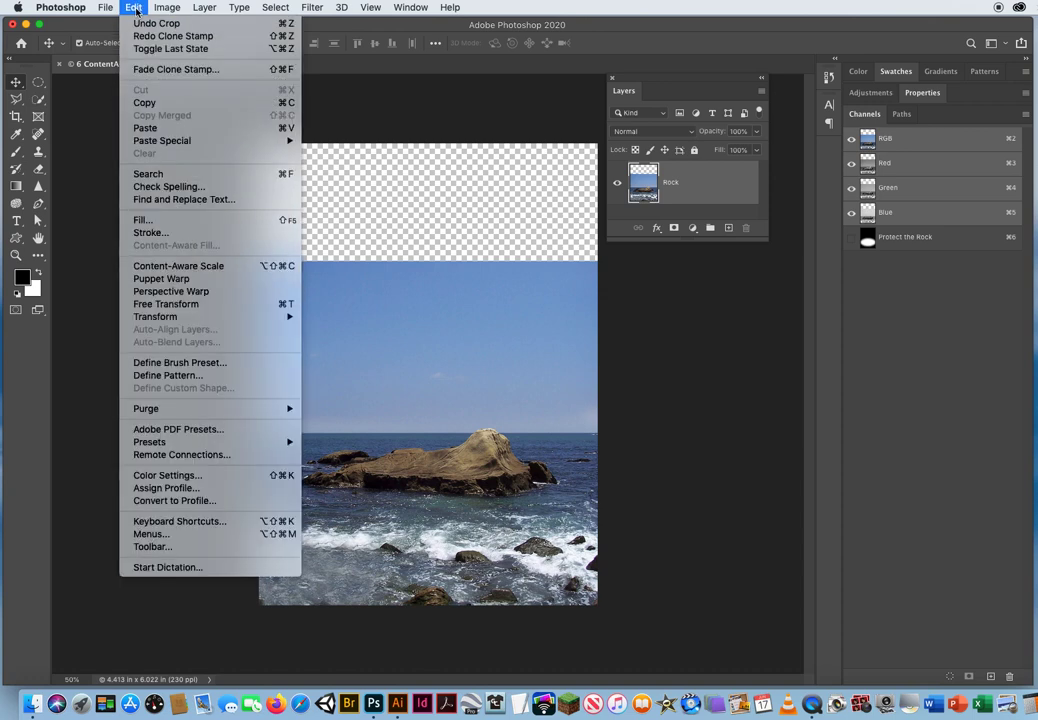
click(176, 266)
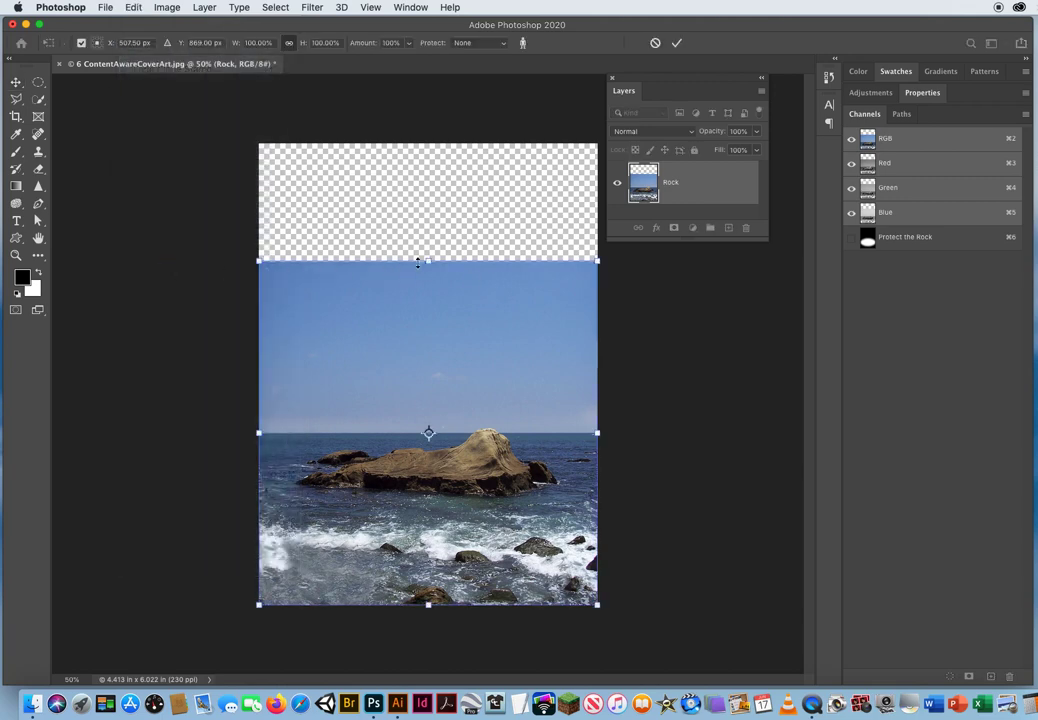
drag(428, 262, 428, 140)
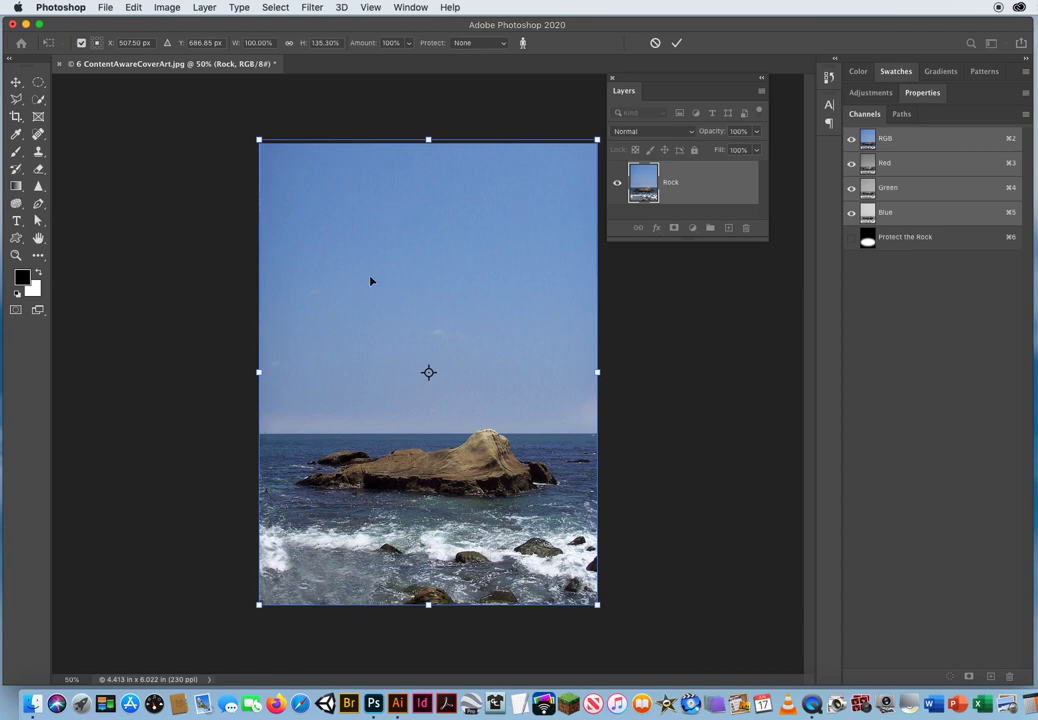
key(Return)
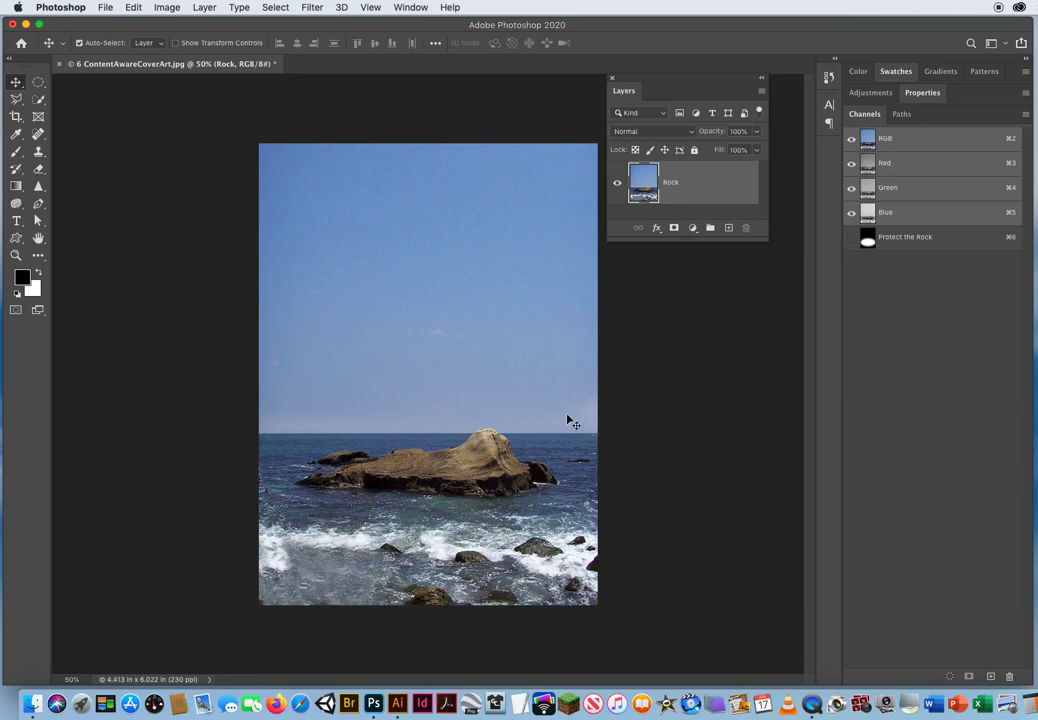
Clone nearby water over the lower-left foam seam using a 63 px Clone Stamp brush
click(16, 255)
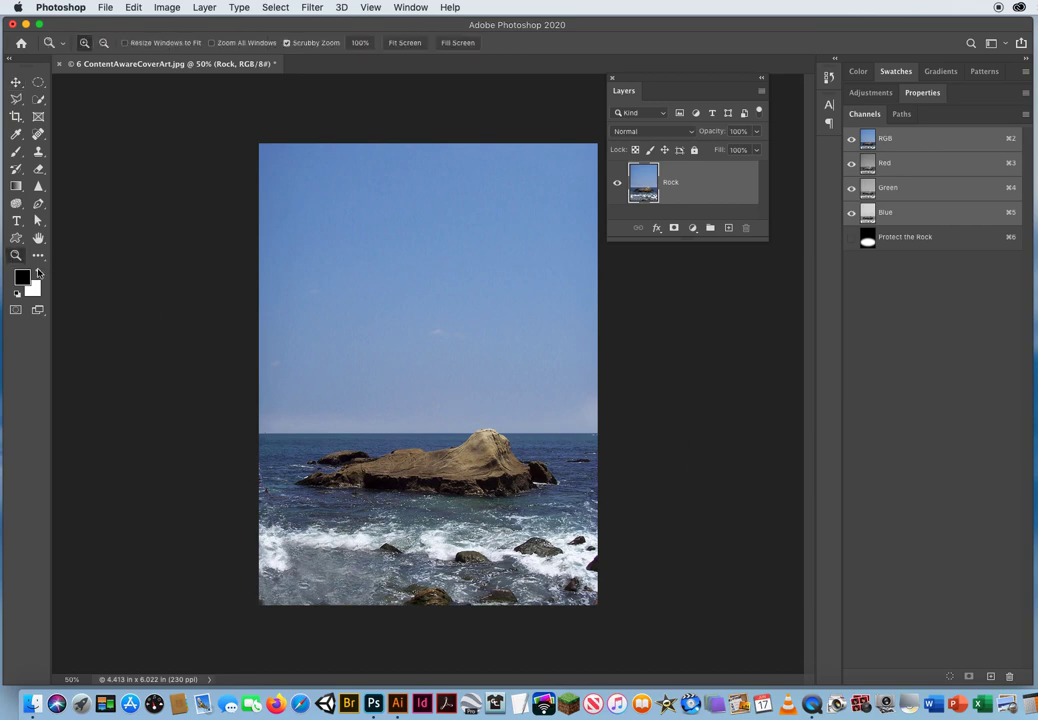
click(228, 452)
drag(239, 583, 781, 305)
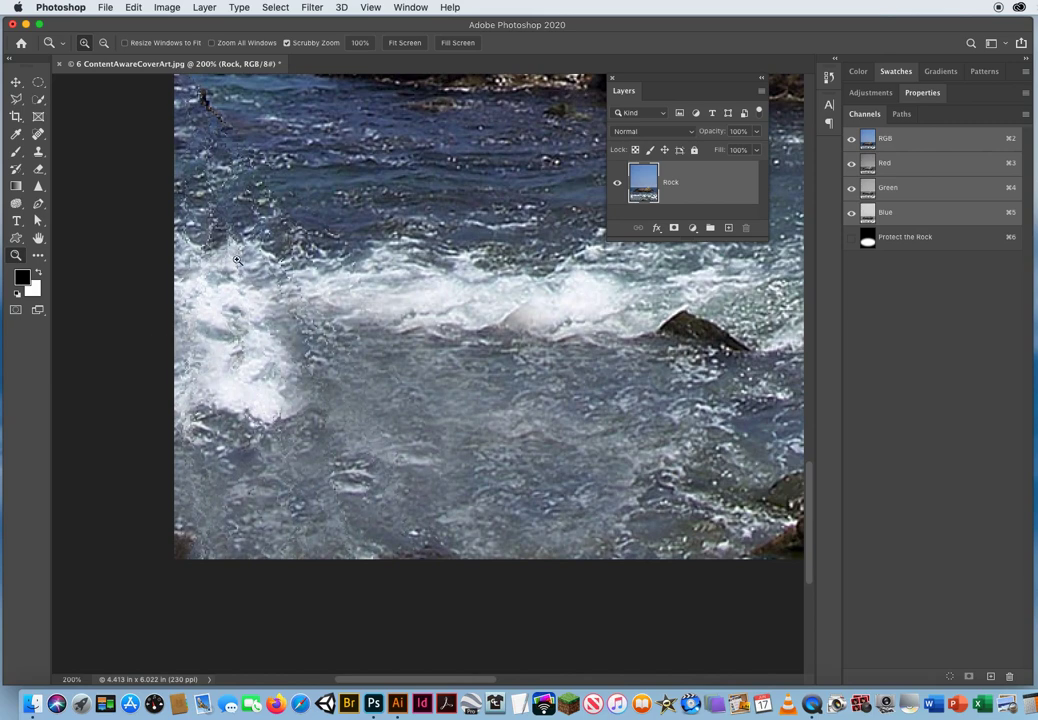
alt+click(500, 393)
alt+click(500, 393)
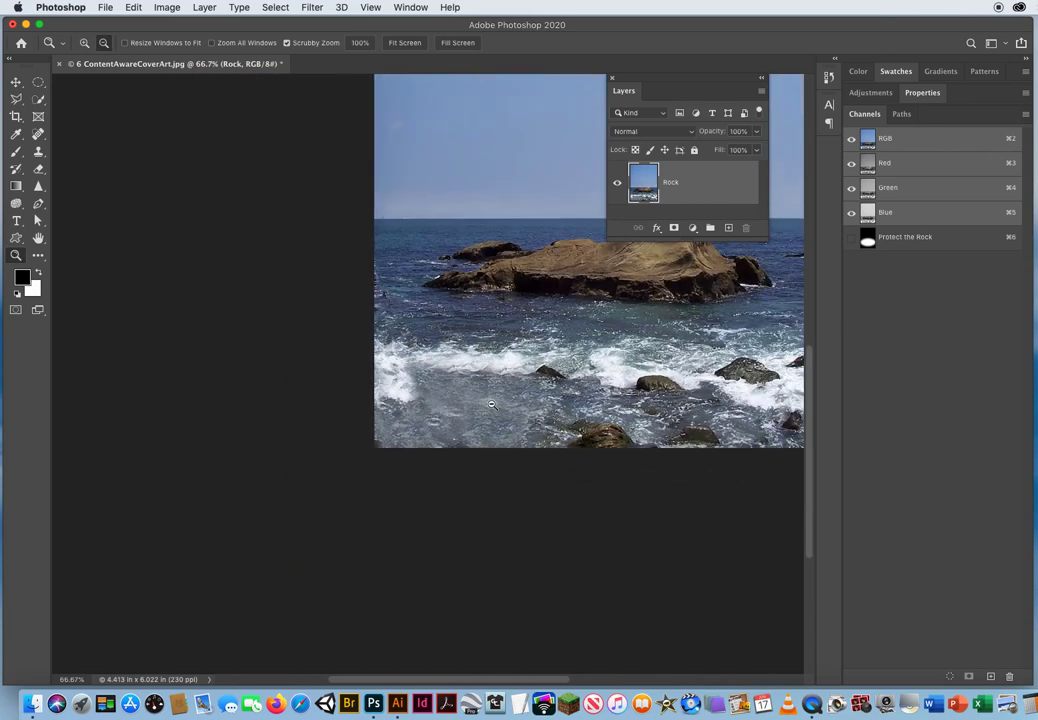
drag(489, 405, 343, 483)
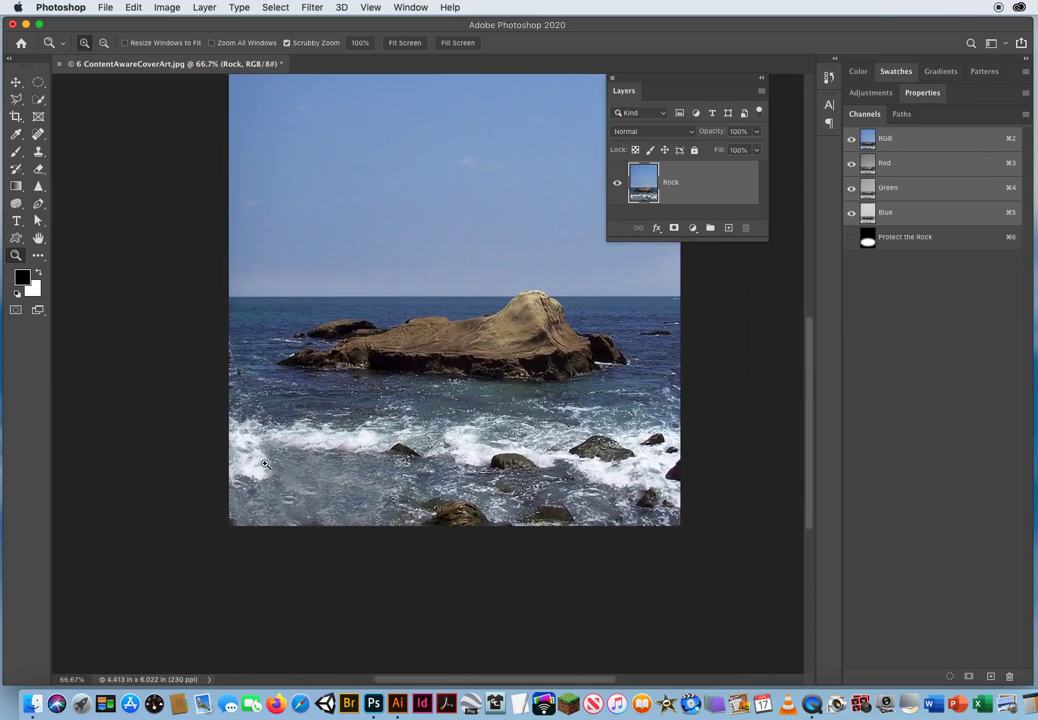
click(38, 151)
mouse_move(341, 495)
mouse_down()
mouse_move(237, 450)
mouse_move(263, 453)
mouse_move(235, 482)
mouse_up()
alt+click(317, 468)
alt+click(306, 467)
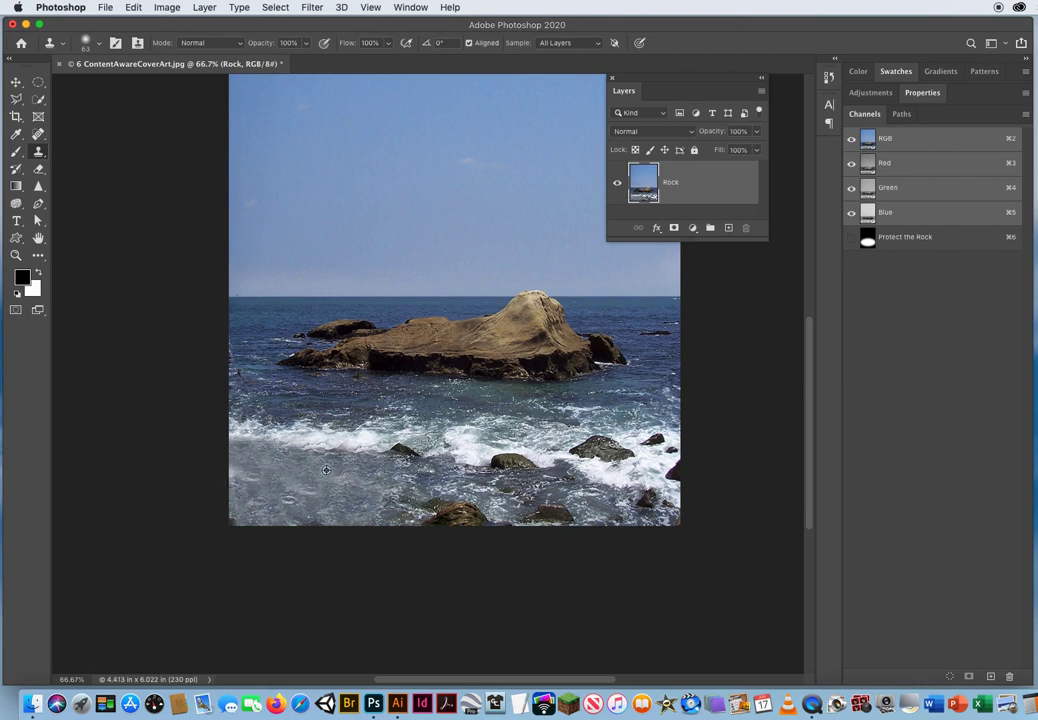
click(229, 477)
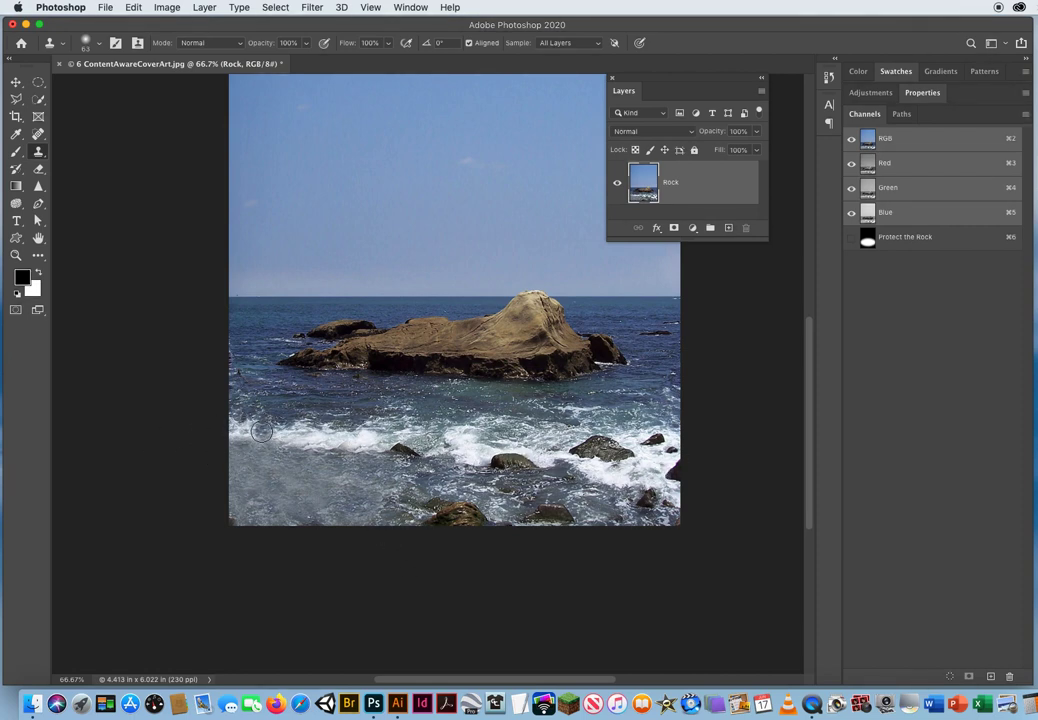
drag(320, 276, 299, 396)
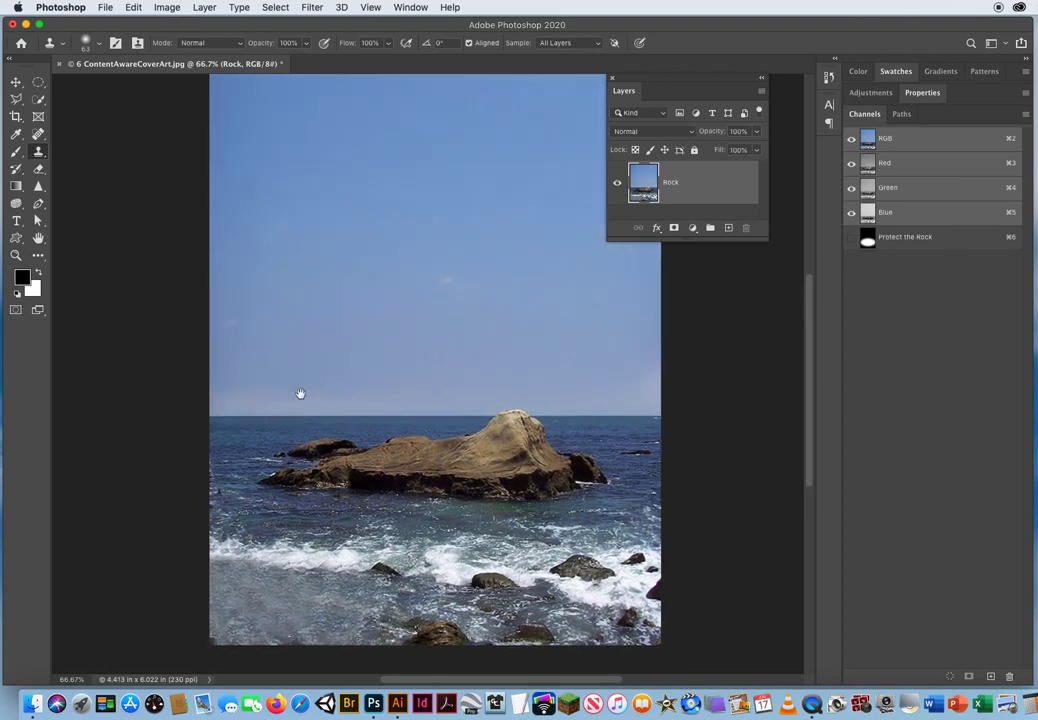
click(16, 255)
alt+click(452, 375)
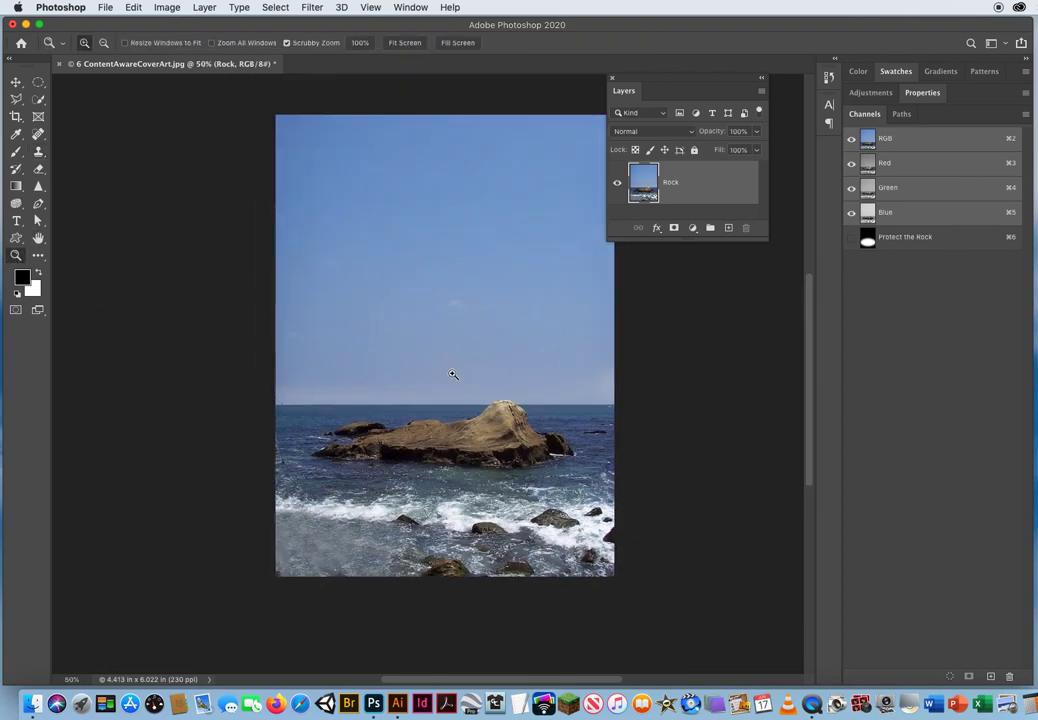
click(16, 81)
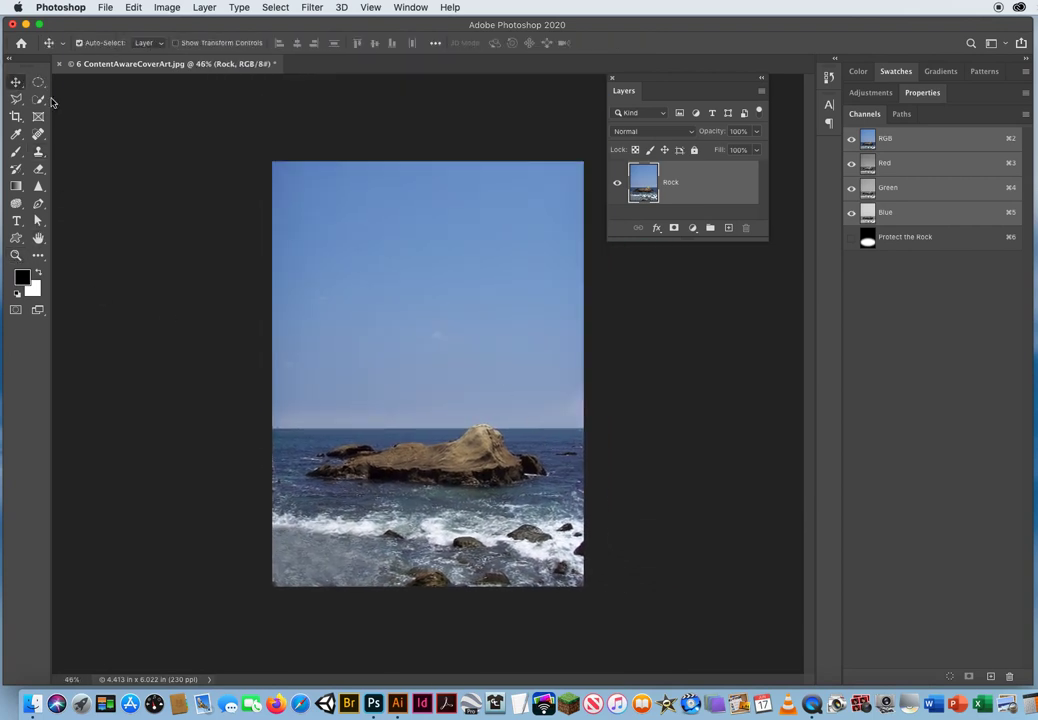